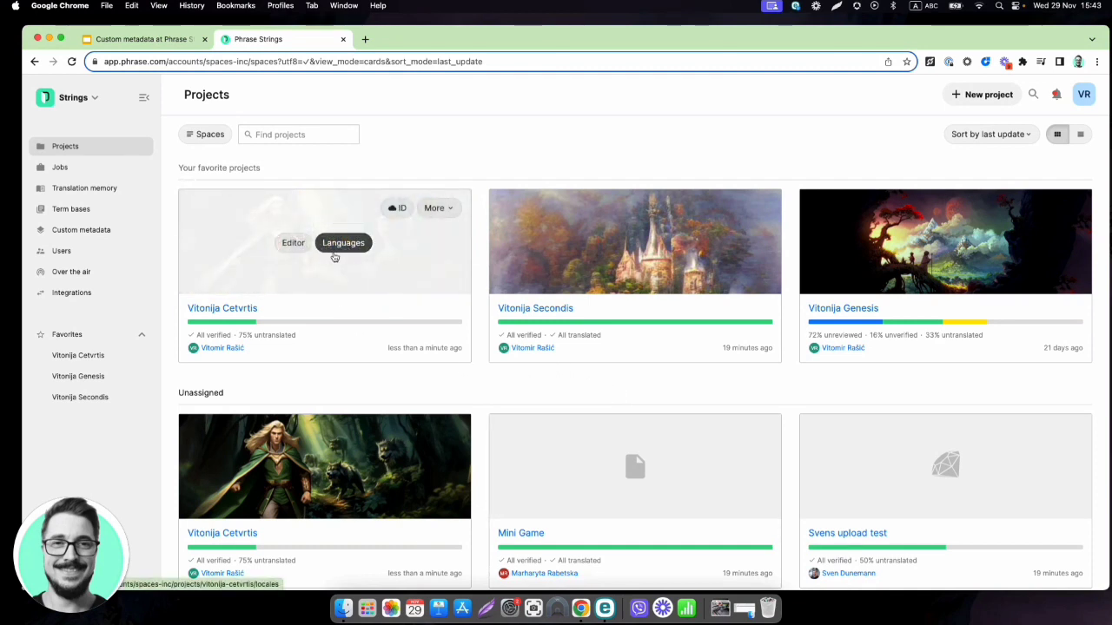
Upload the CM Test file en-US spreadsheet to the project's languages and generate its import preview
click(335, 252)
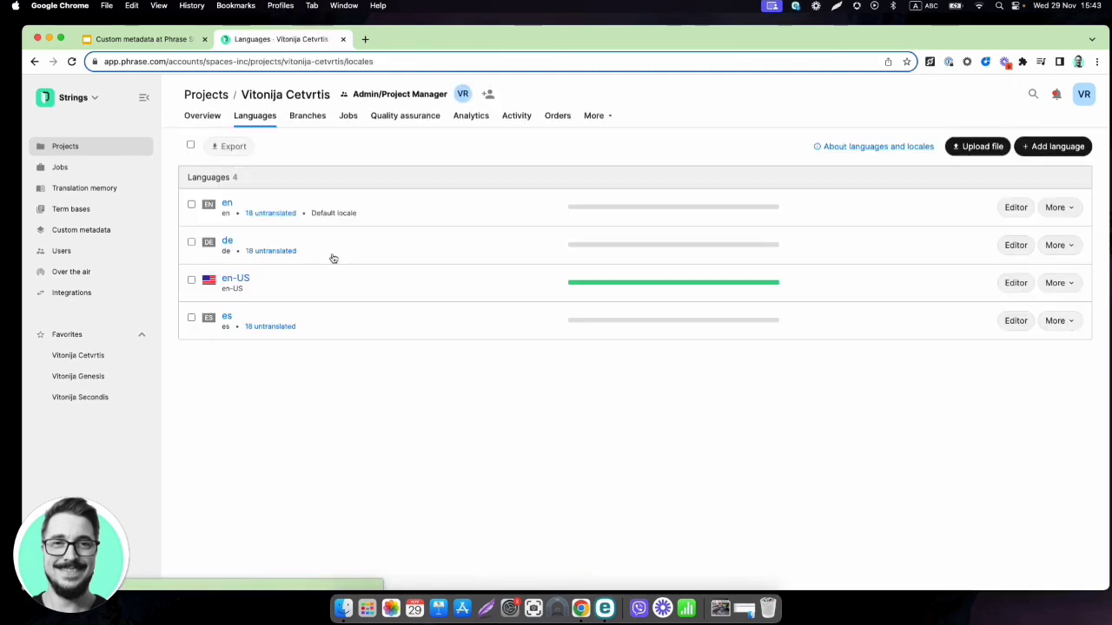
click(979, 146)
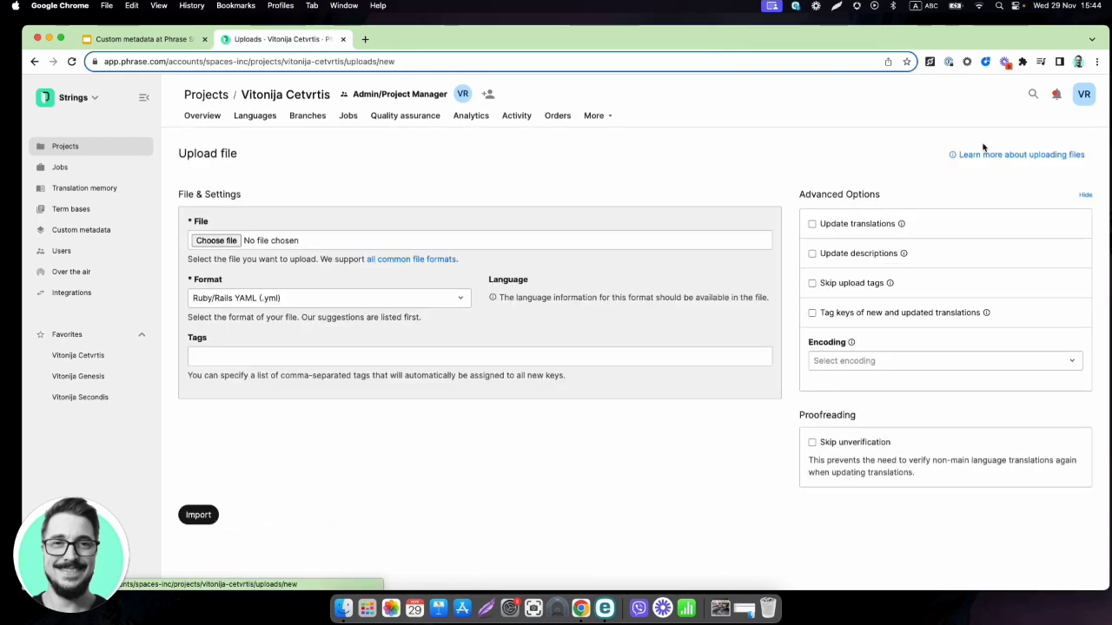
click(218, 241)
click(323, 161)
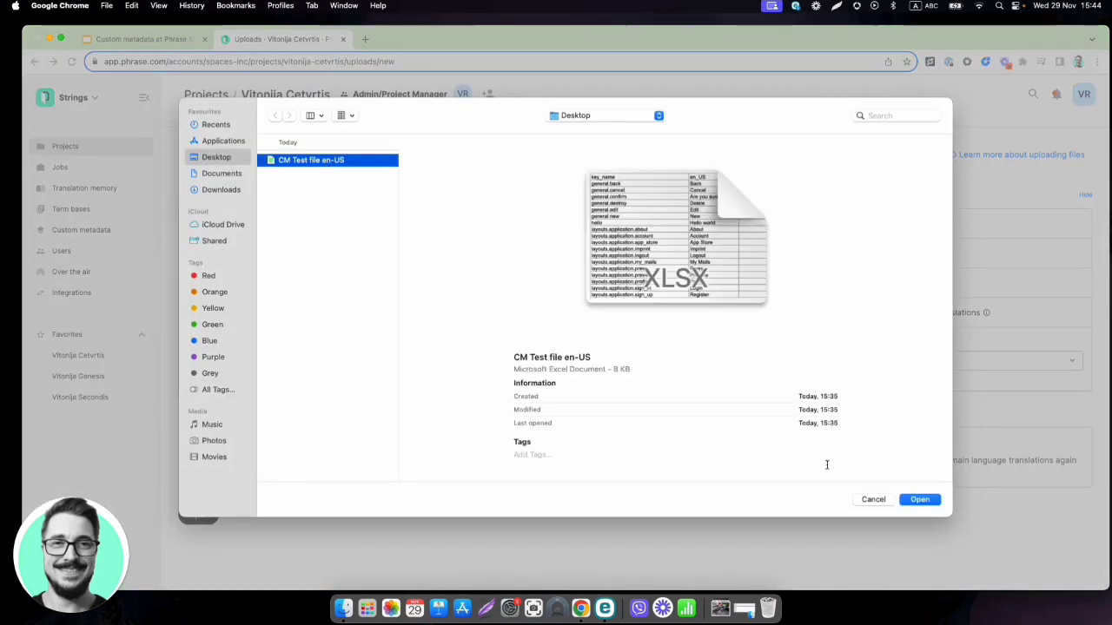
click(930, 502)
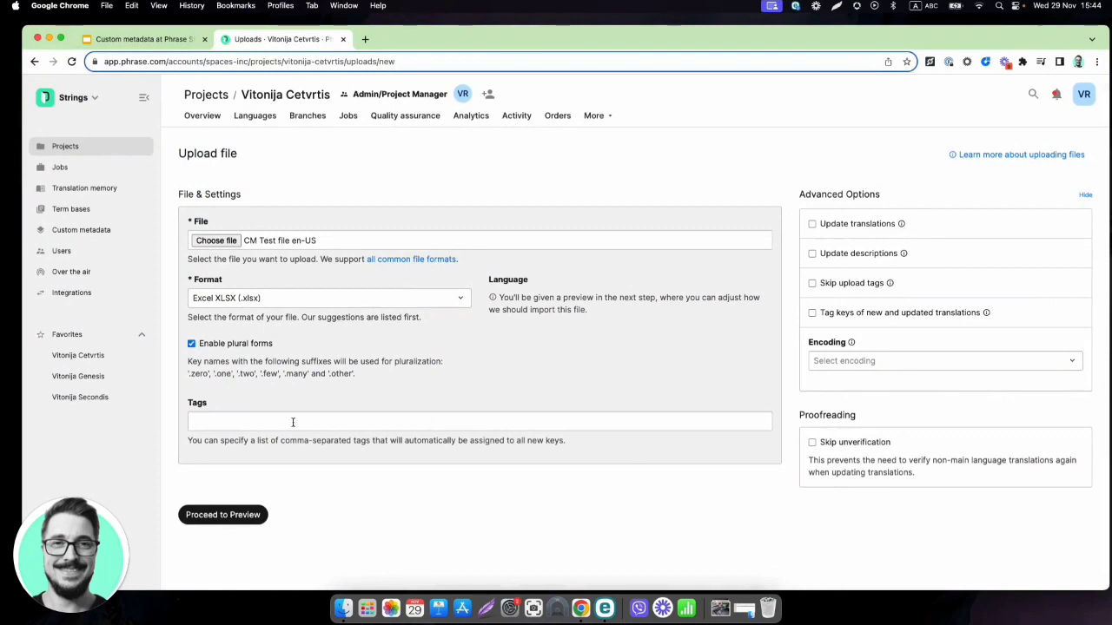
click(223, 515)
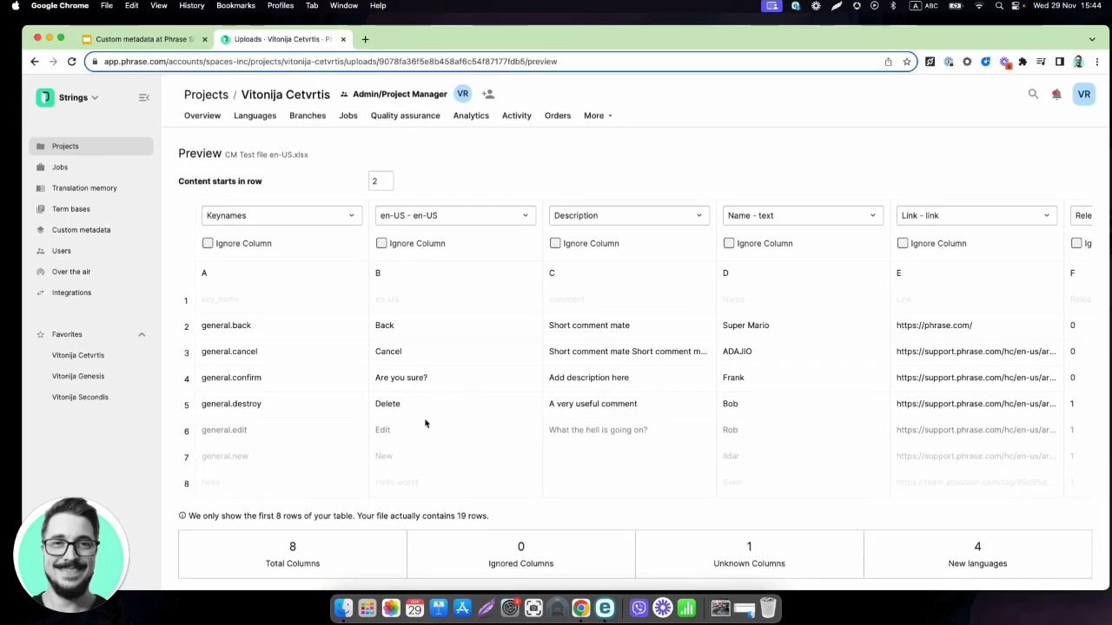
Ignore columns G and H in the preview and import CM Test file en-US.xlsx
scroll(425, 422, right, 2)
scroll(426, 422, right, 10)
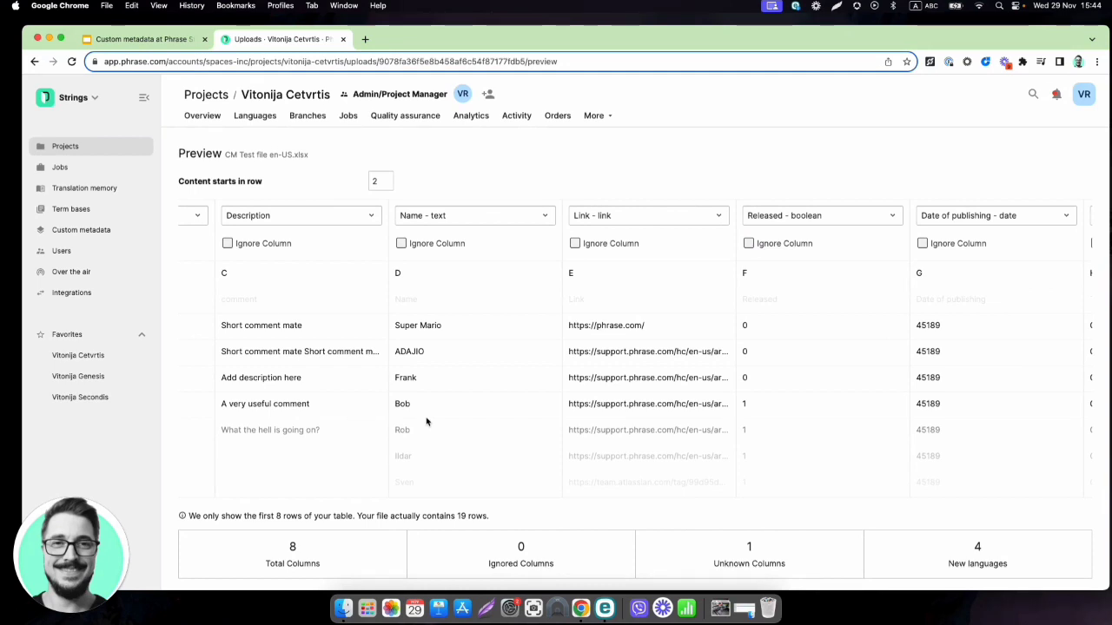
click(523, 219)
scroll(490, 283, down, 2)
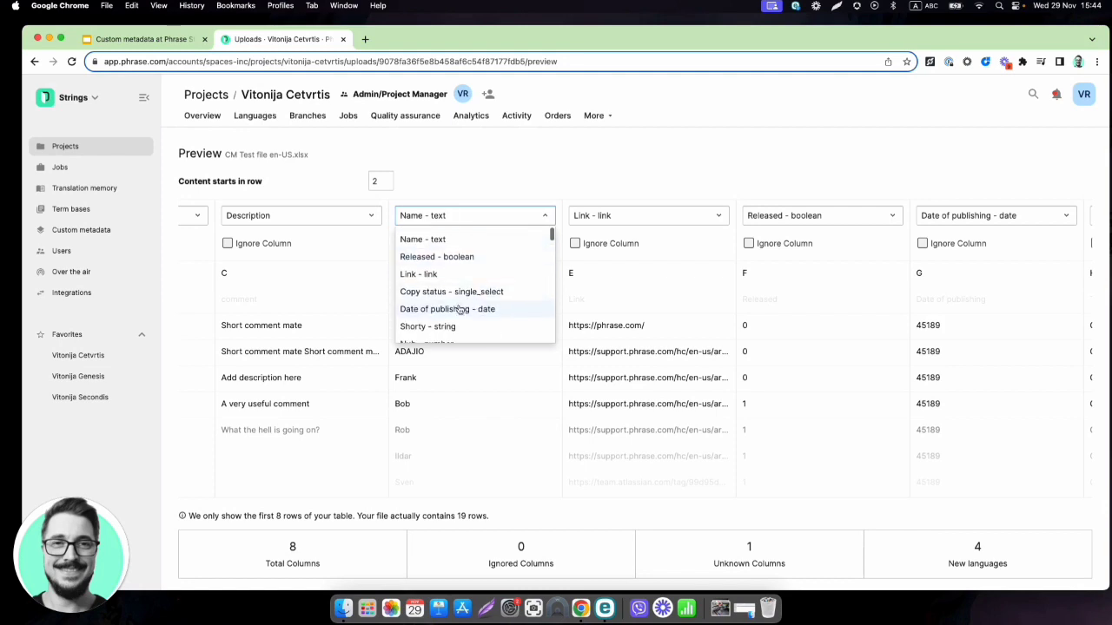
click(597, 171)
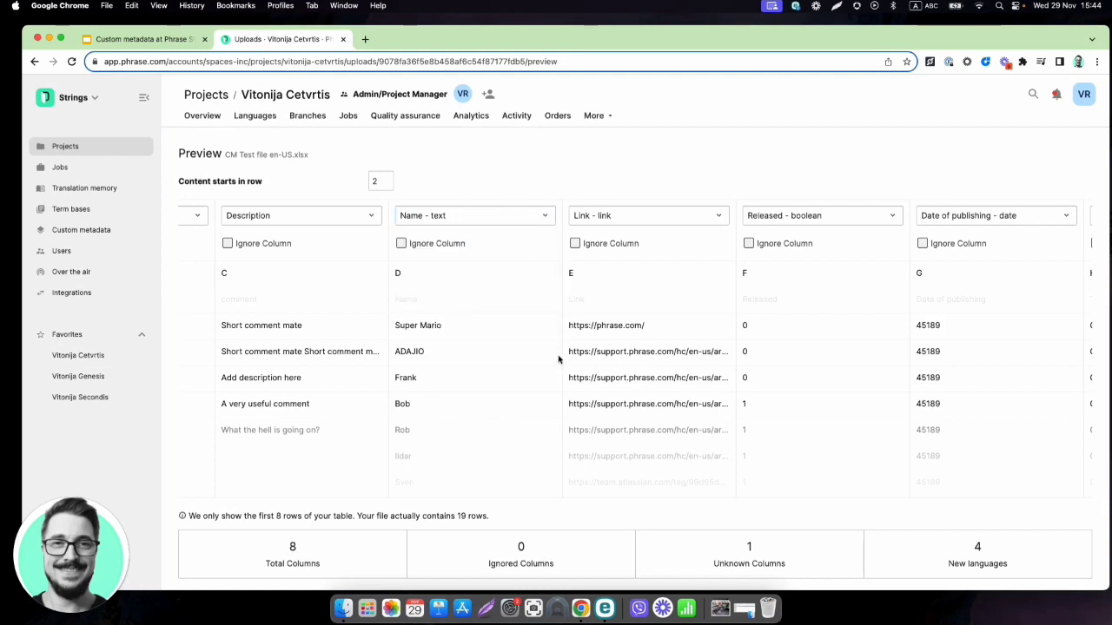
scroll(559, 359, right, 4)
click(758, 243)
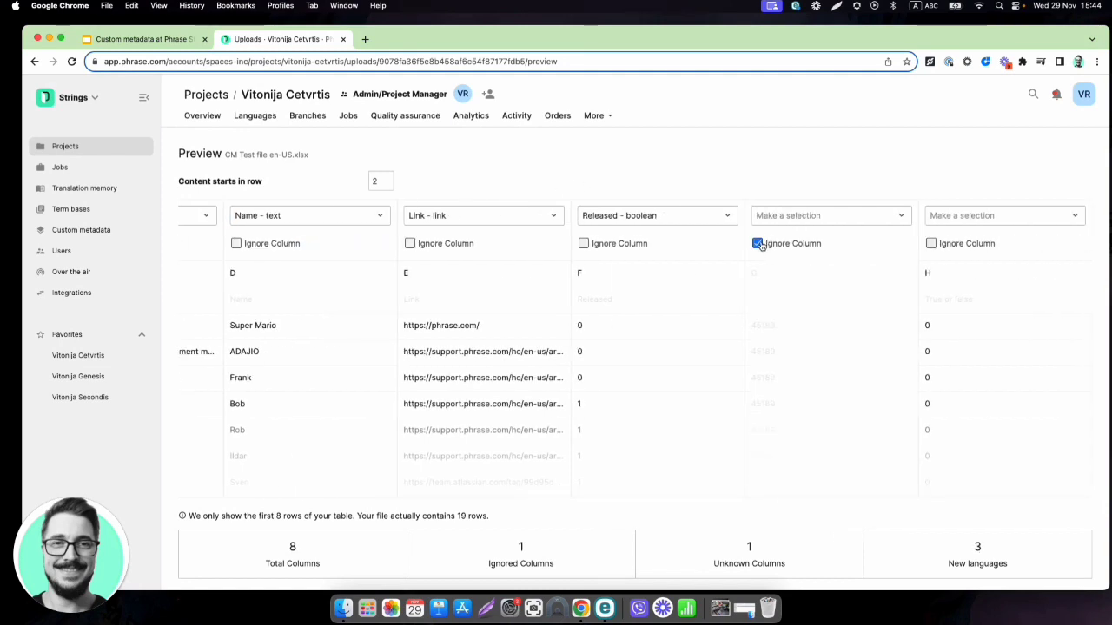
click(931, 243)
scroll(255, 396, down, 1)
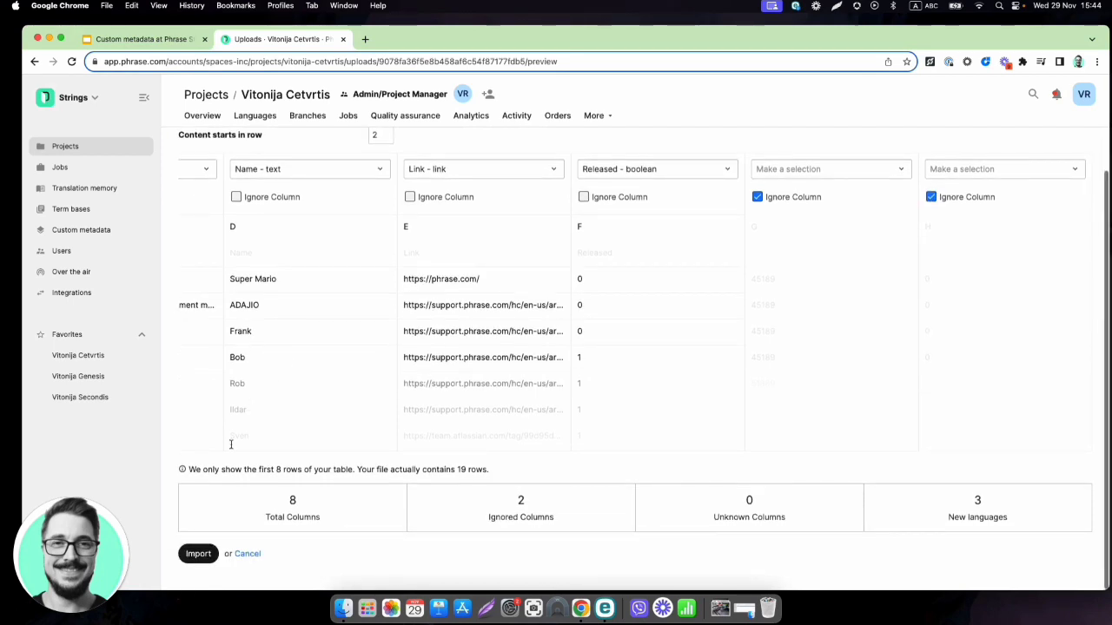
click(199, 554)
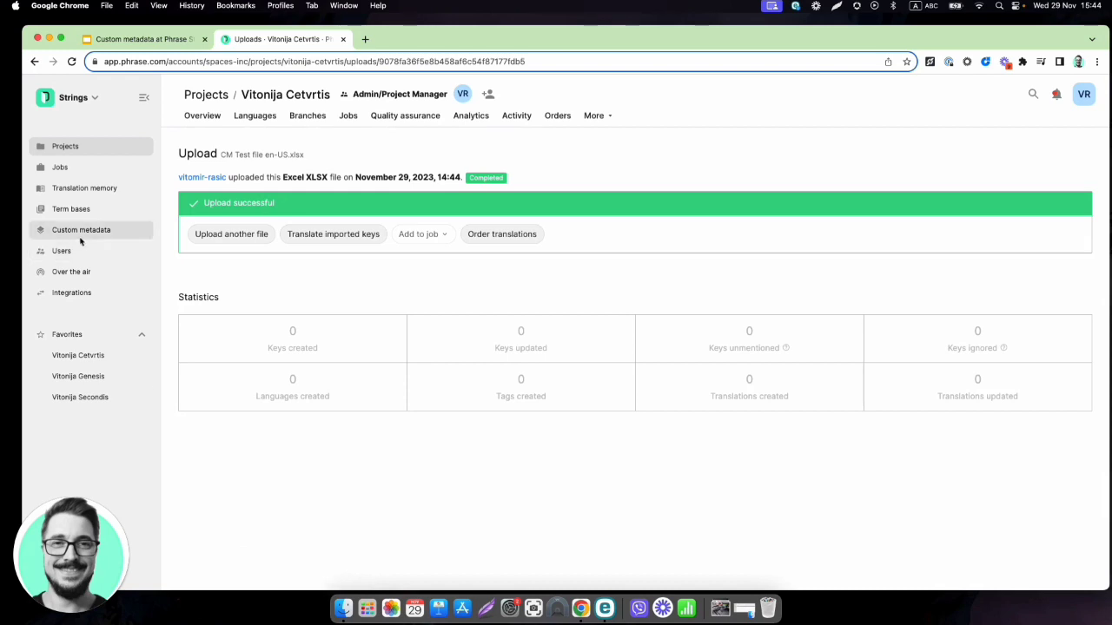
Show the account's Custom metadata page listing its 72 properties
click(108, 231)
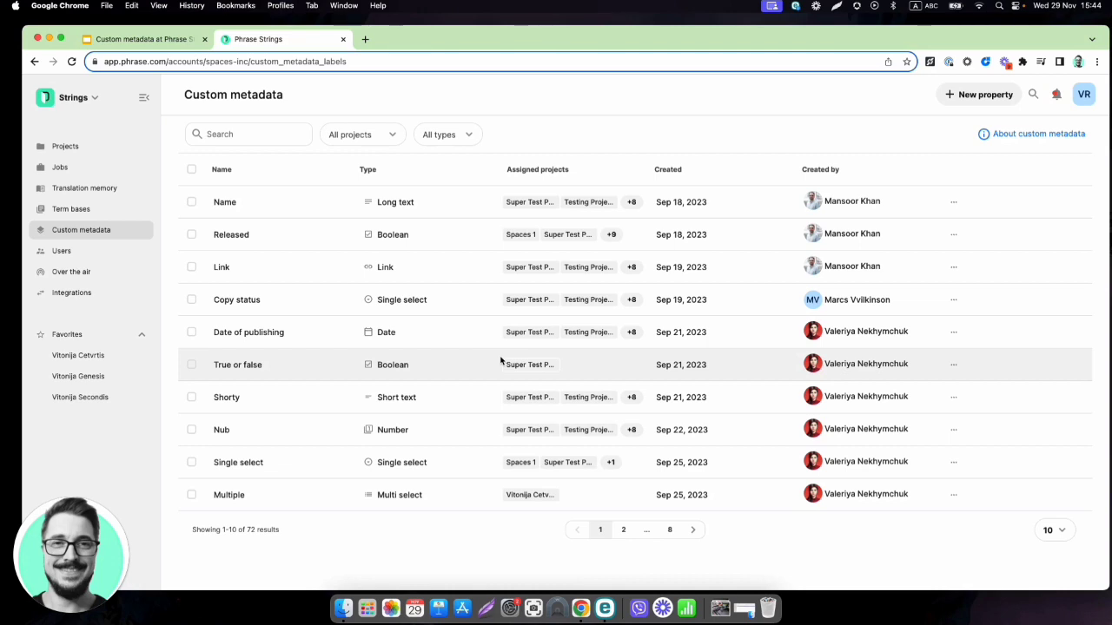
click(238, 135)
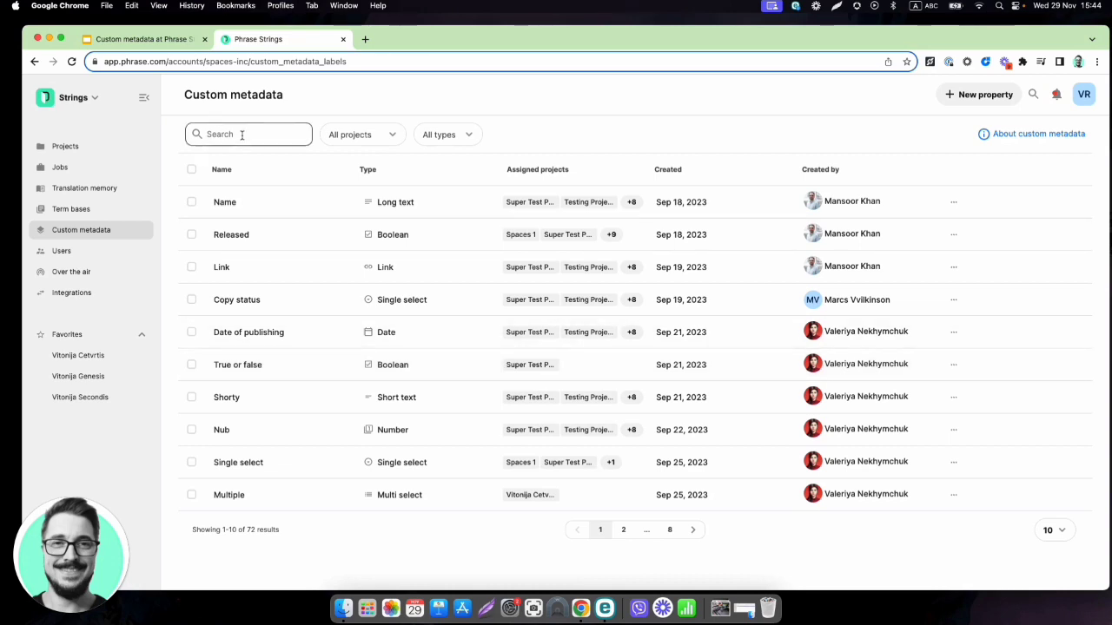
click(388, 139)
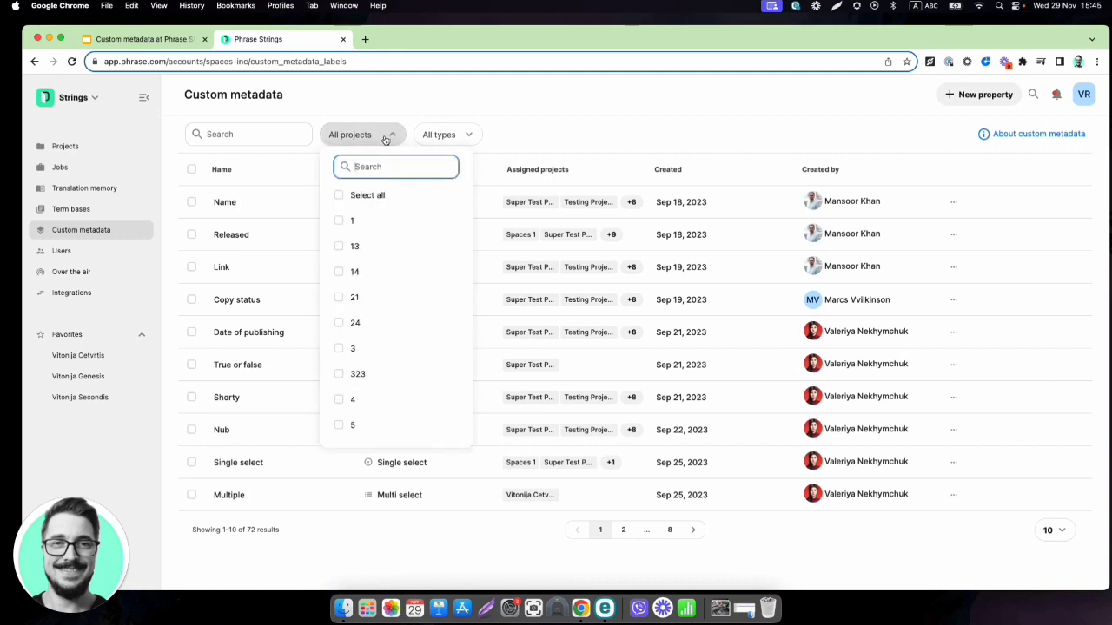
click(384, 137)
click(460, 138)
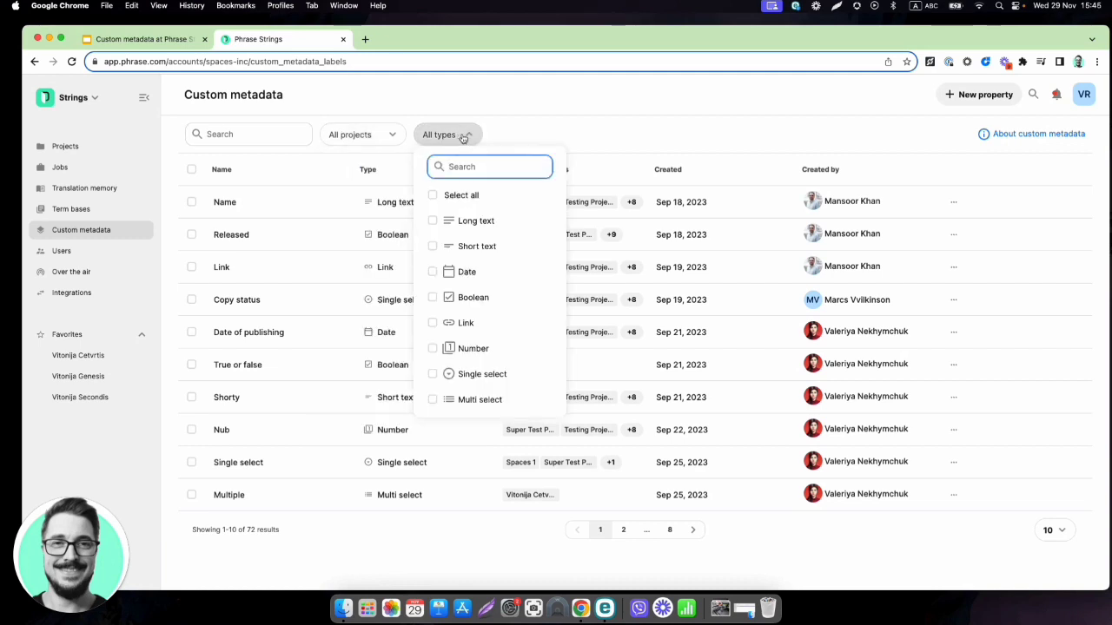
click(463, 137)
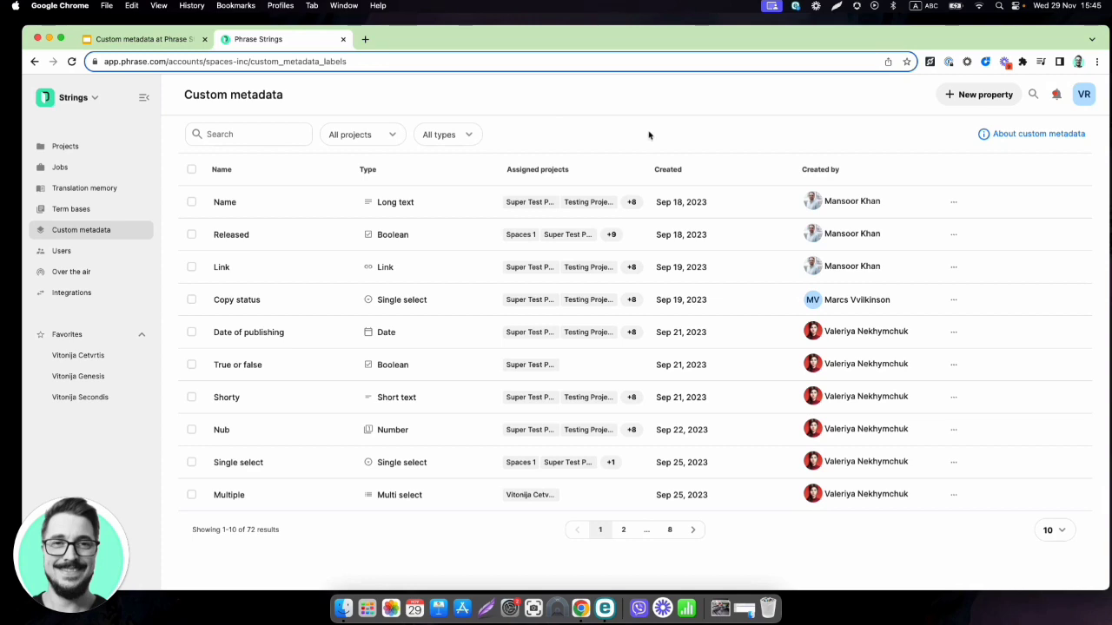
click(983, 97)
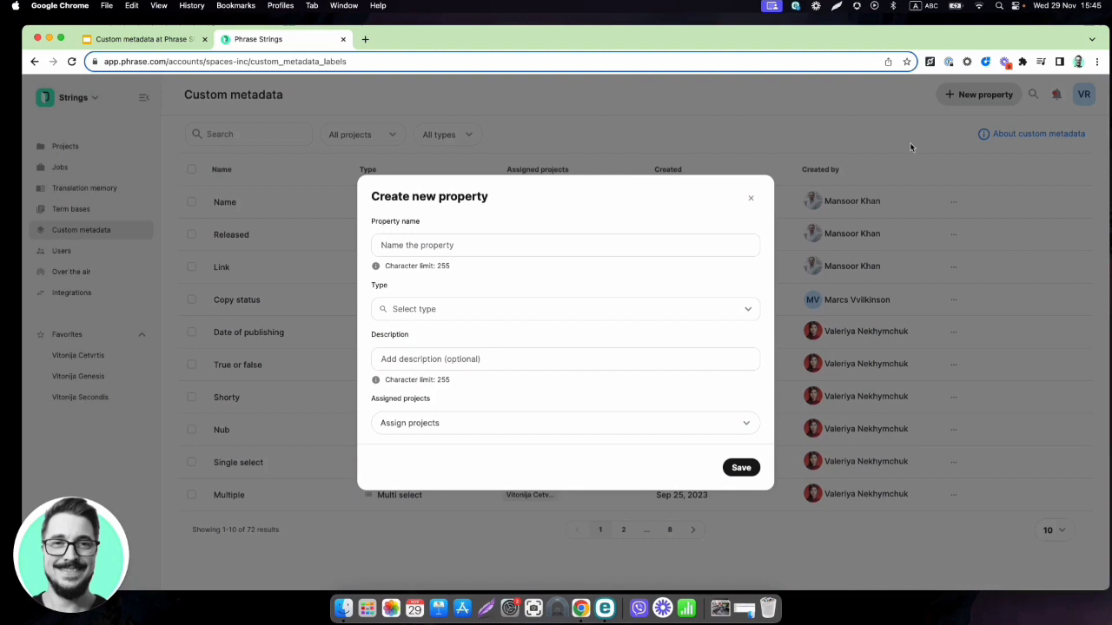
click(495, 246)
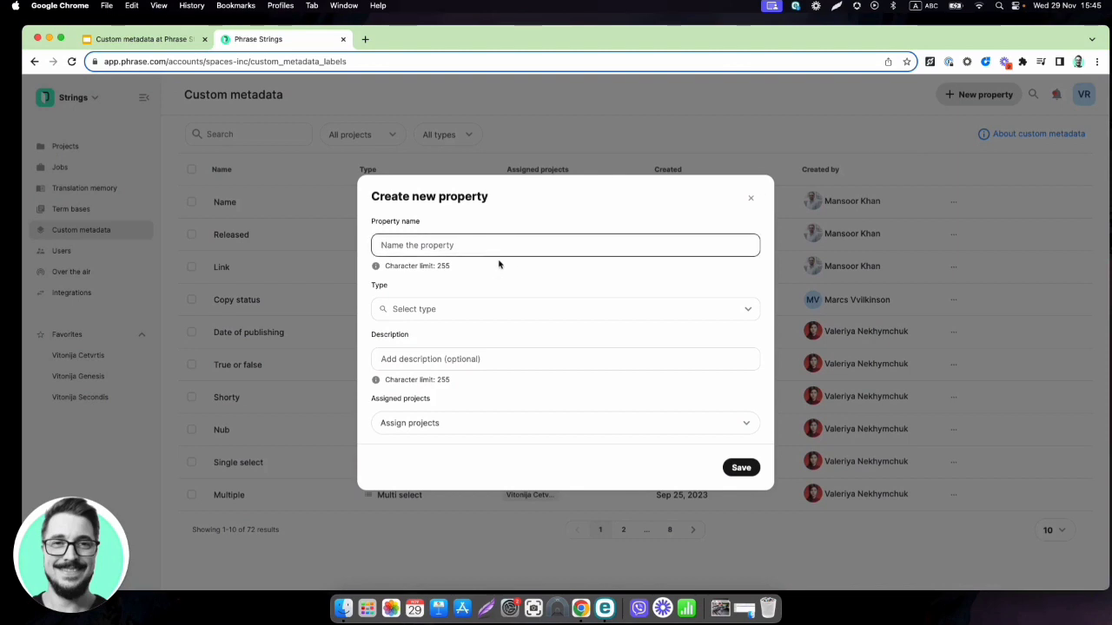
click(481, 304)
click(481, 304)
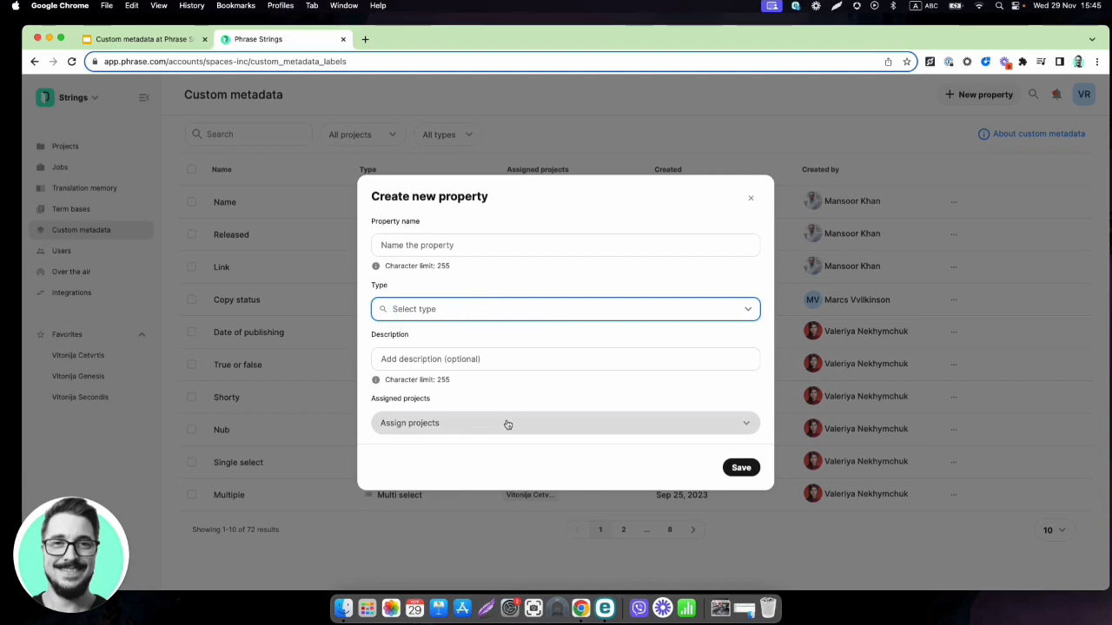
click(751, 198)
click(191, 202)
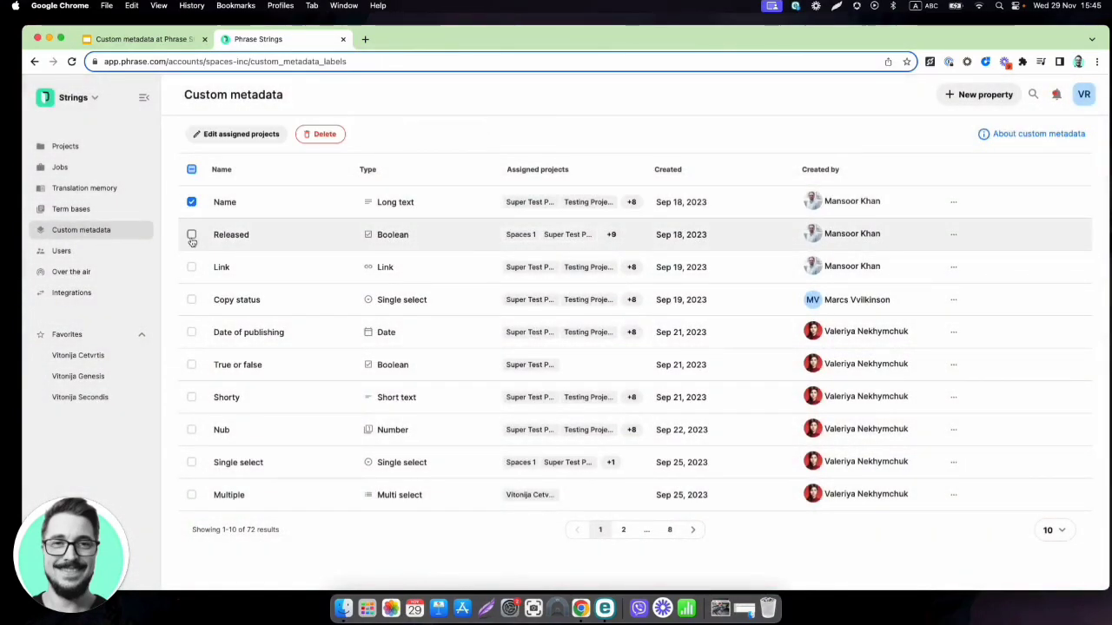
click(191, 235)
click(191, 266)
click(191, 300)
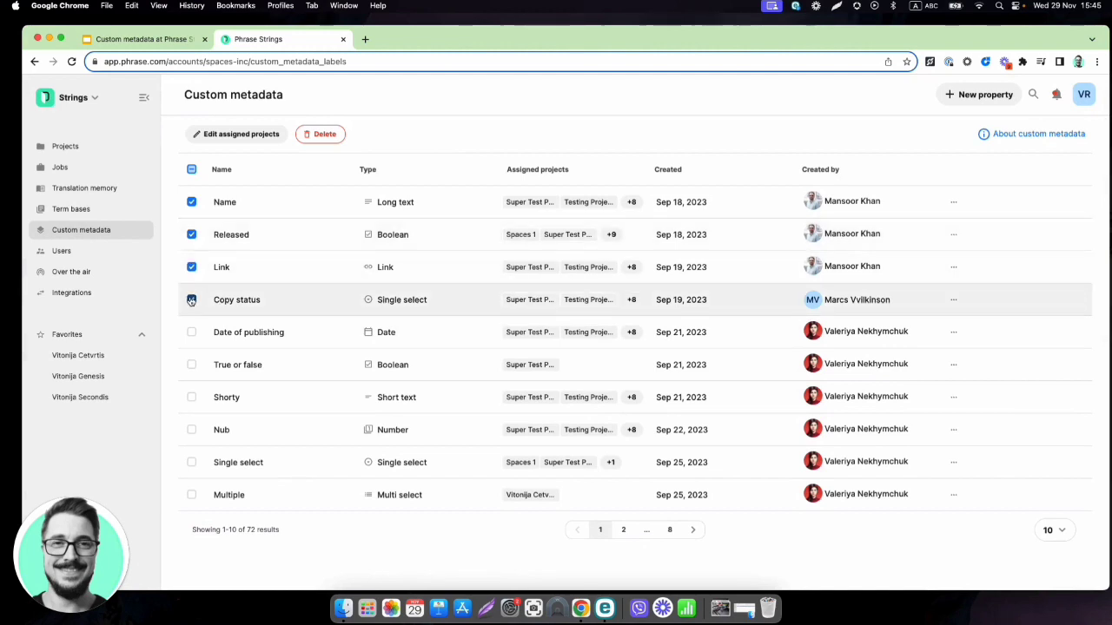
click(246, 141)
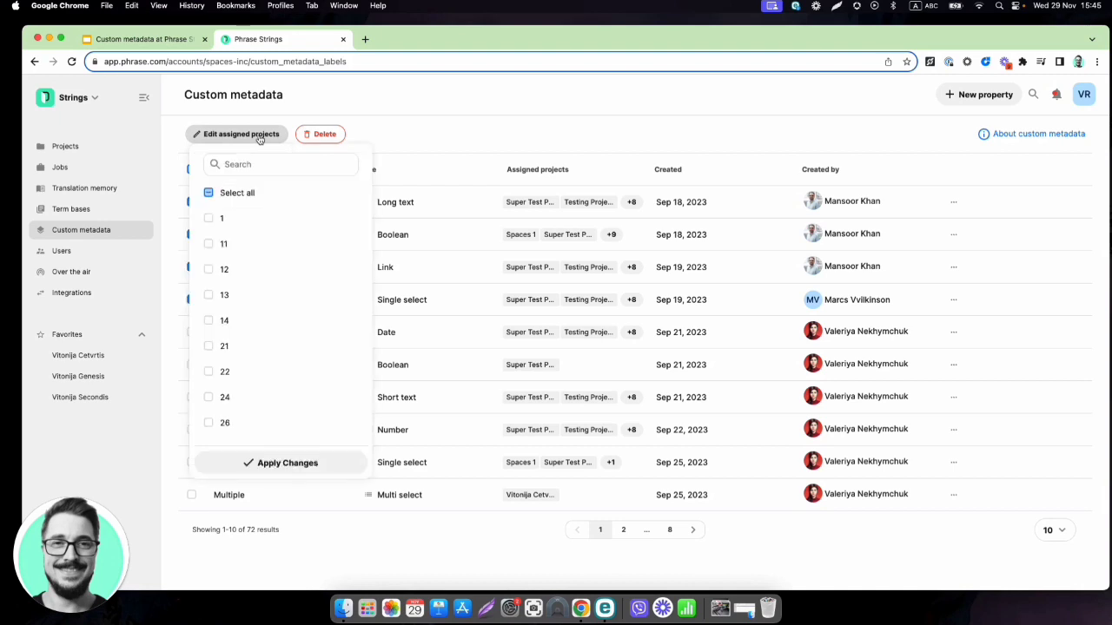
scroll(251, 287, down, 2)
scroll(251, 286, up, 2)
click(455, 128)
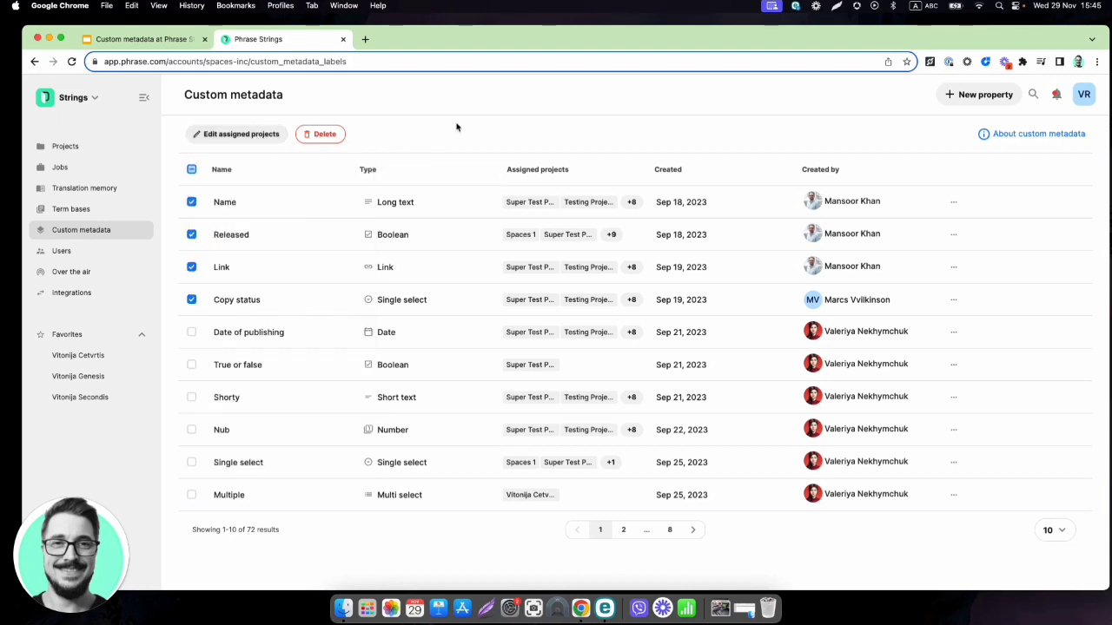
click(191, 169)
click(191, 169)
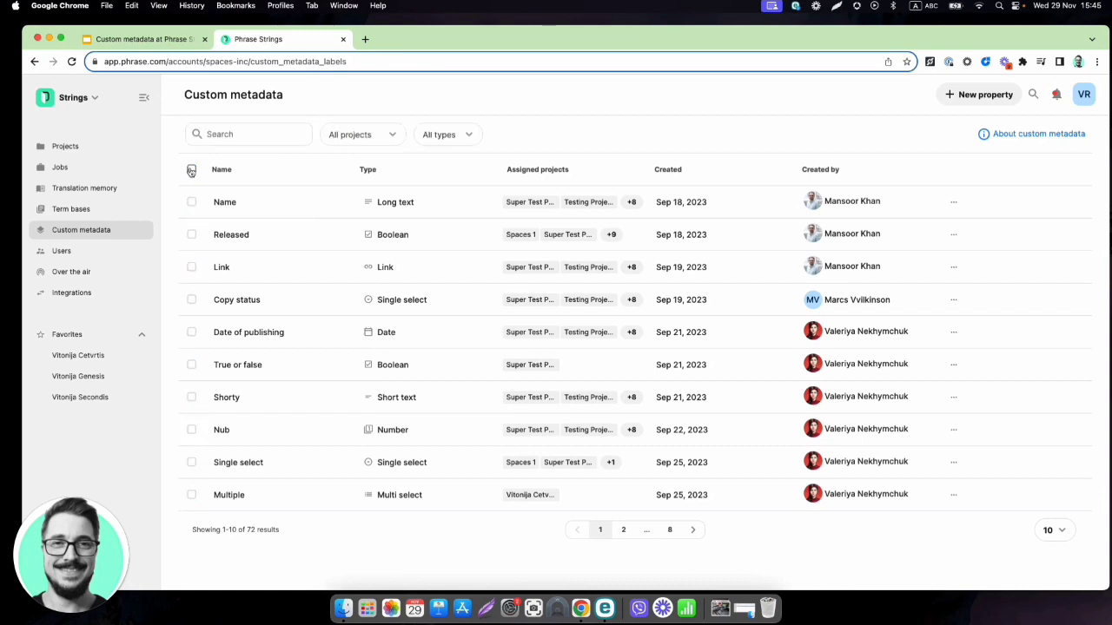
Open the project in the translation editor and select the general.back English translation
click(87, 150)
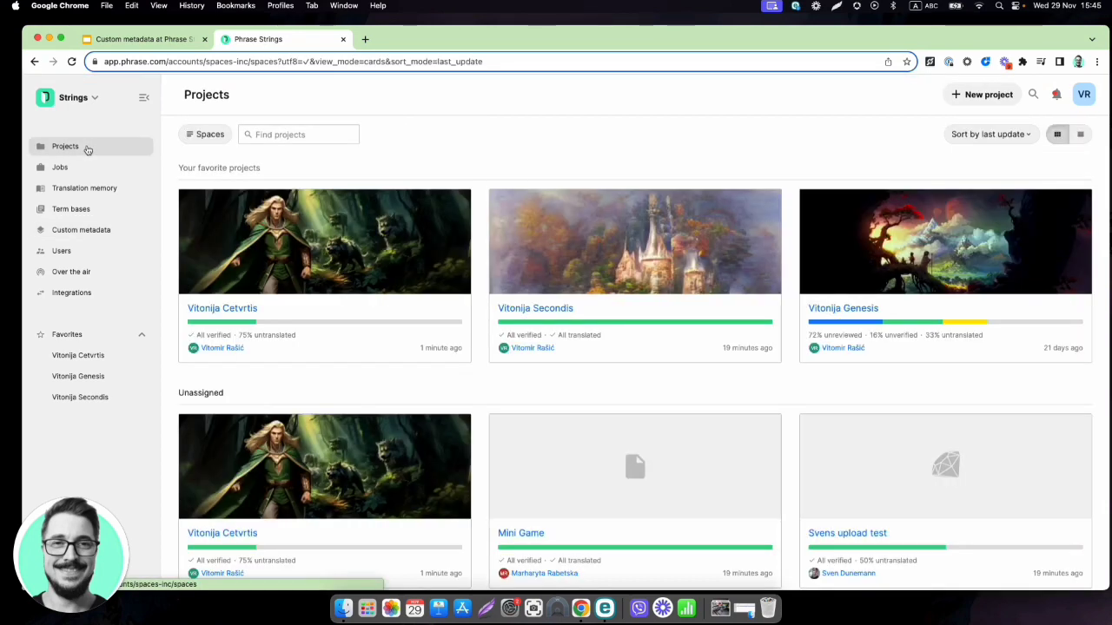
mouse_move(258, 244)
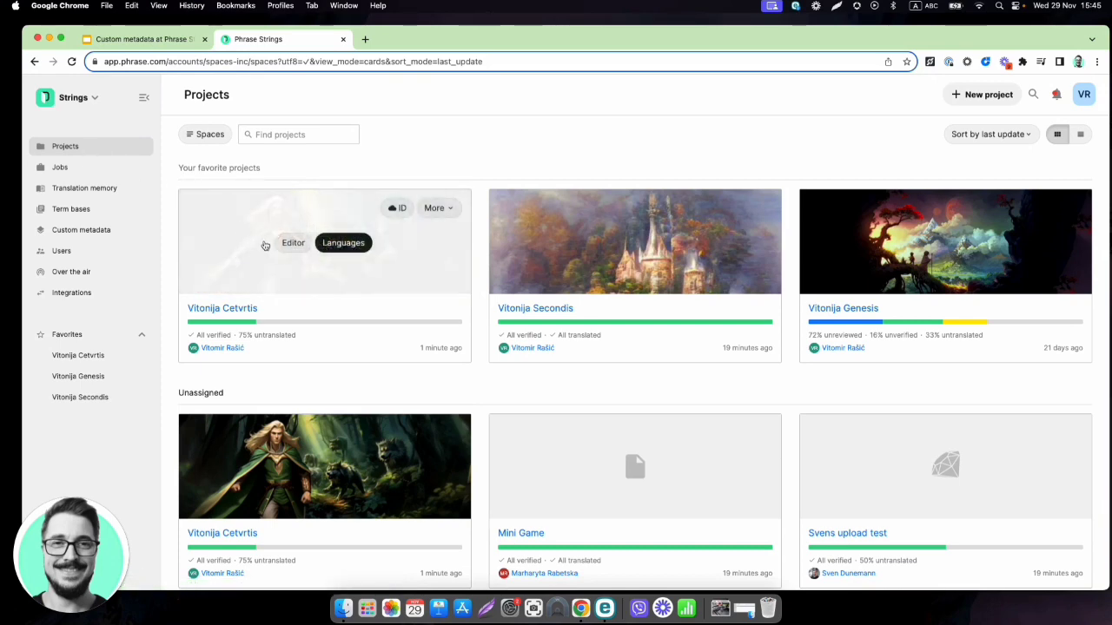
click(294, 244)
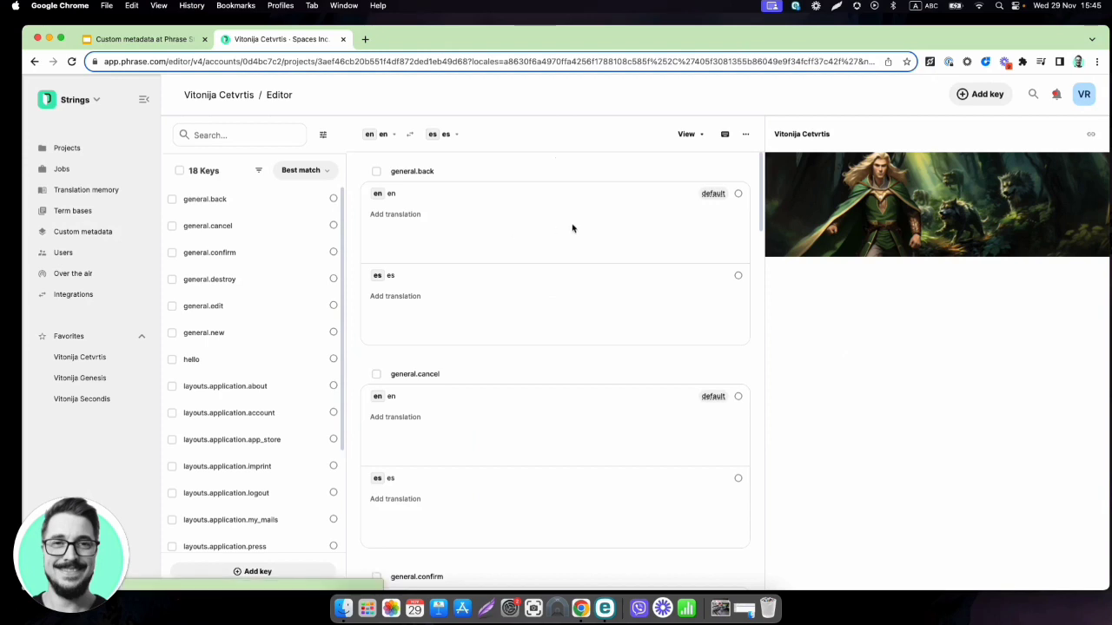
click(556, 224)
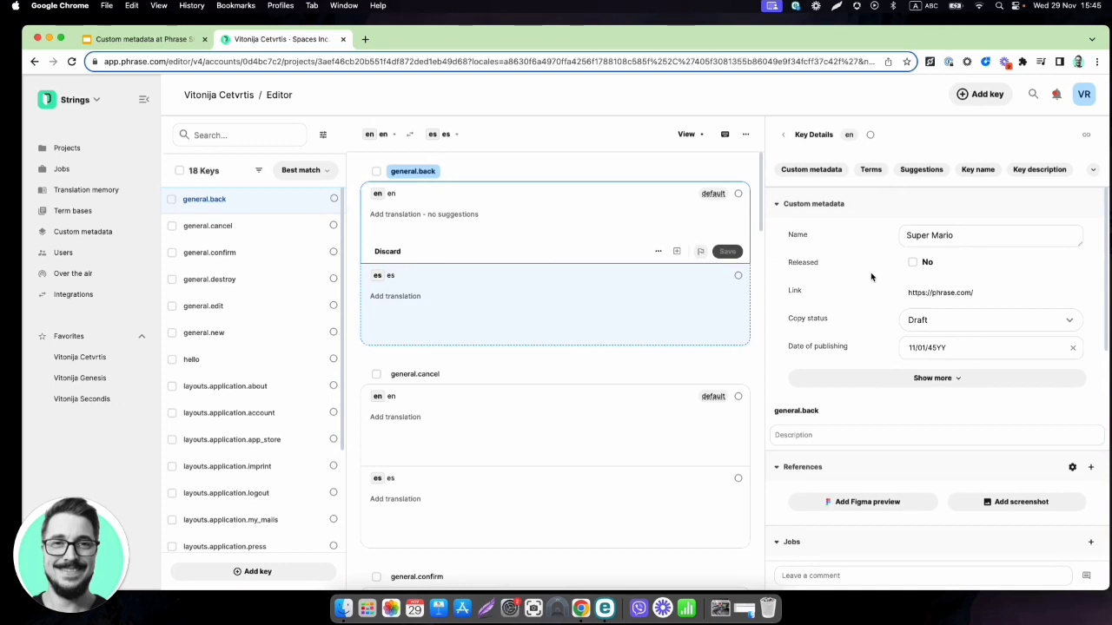
Expand all of general.back's custom metadata, showing Name Super Mario and Copy status Draft
scroll(973, 248, down, 1)
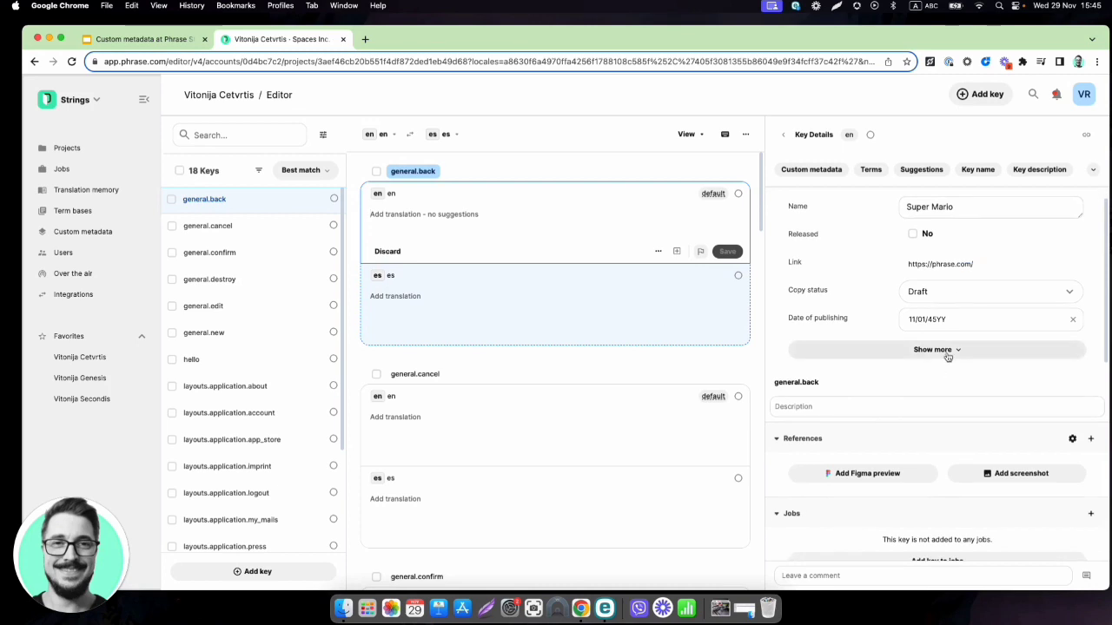
click(830, 351)
scroll(838, 349, up, 1)
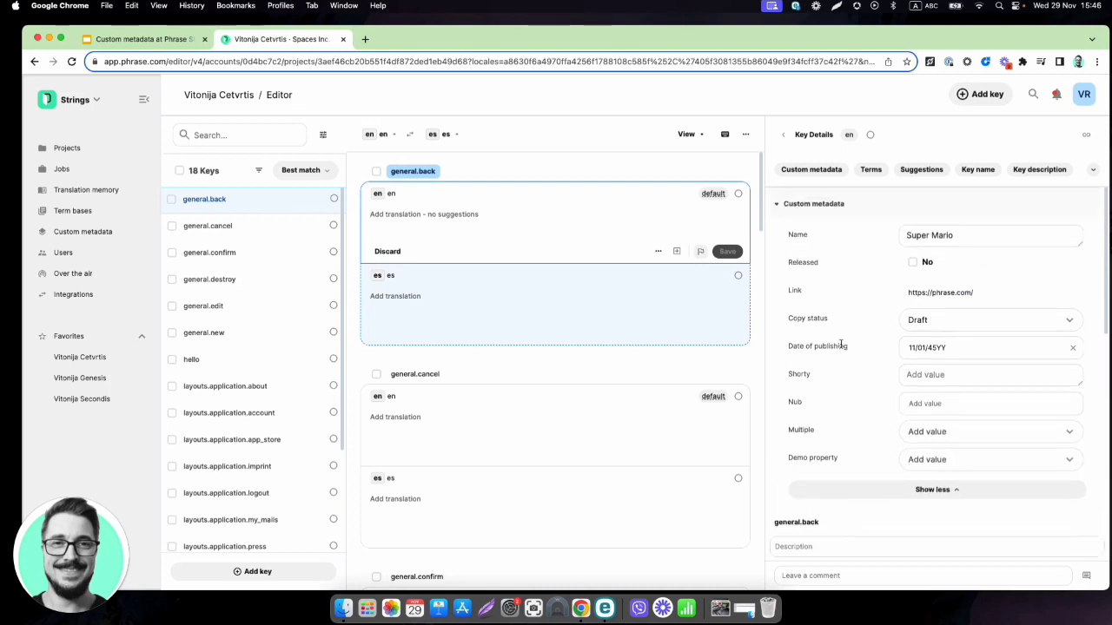
scroll(278, 426, down, 3)
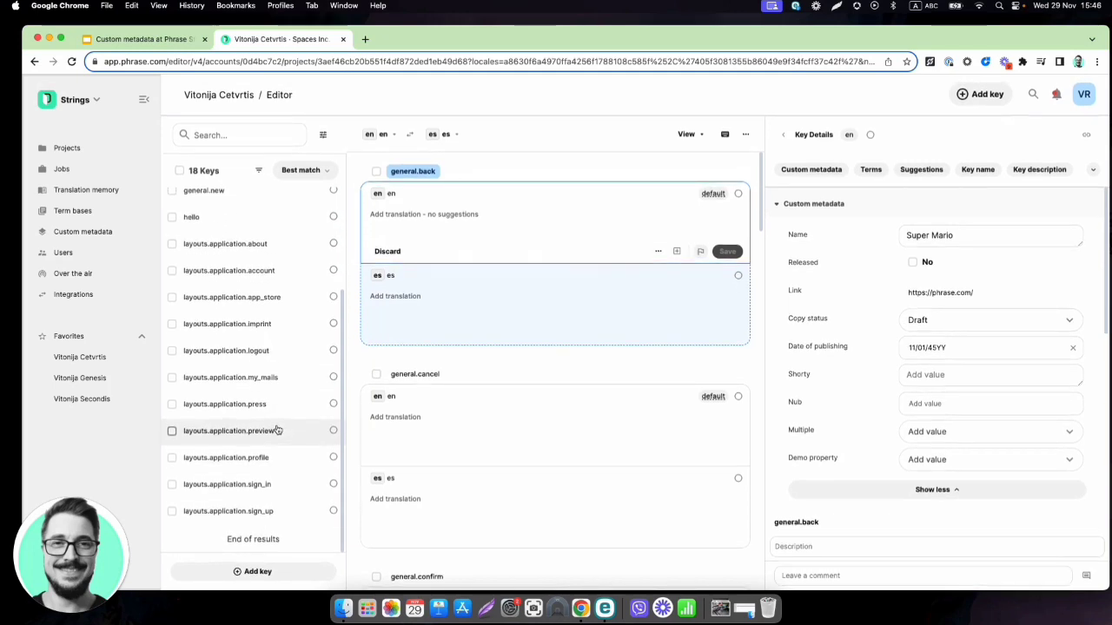
scroll(278, 429, up, 3)
click(915, 400)
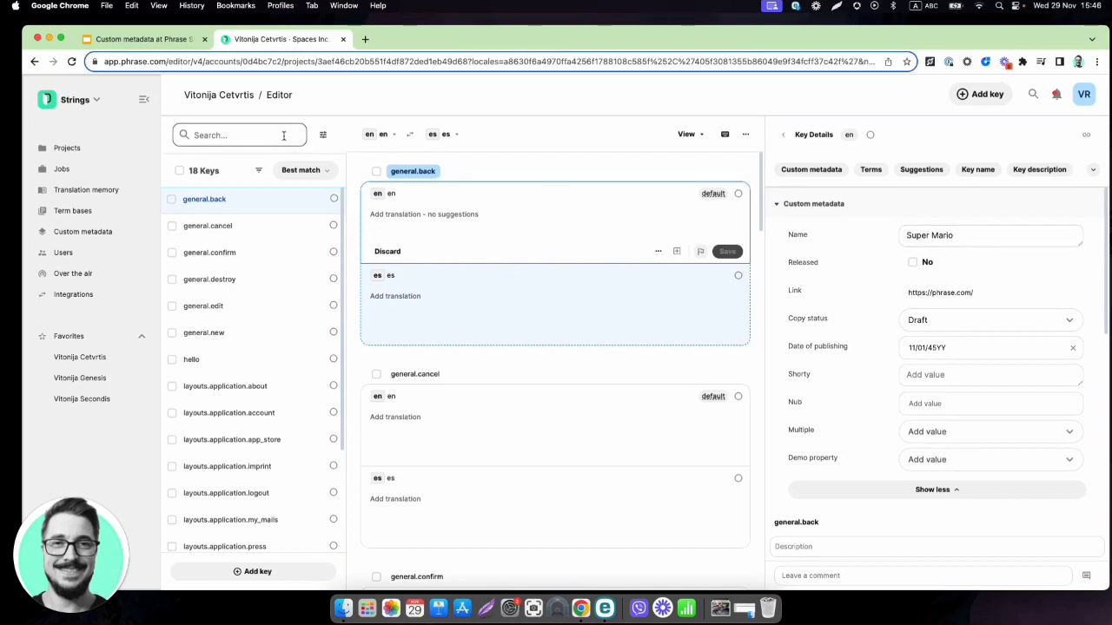
Search keys with custom_metadata:Name=Super Mario and open the matching general.back key
click(263, 139)
text(0f287eda999a28a9a0d)
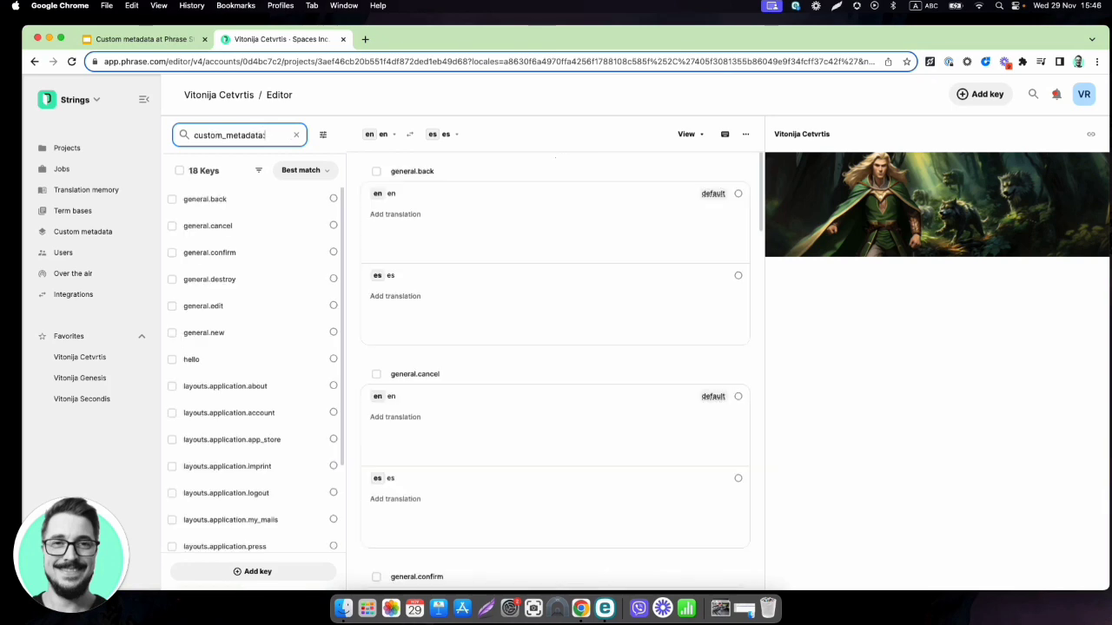
text(Name)
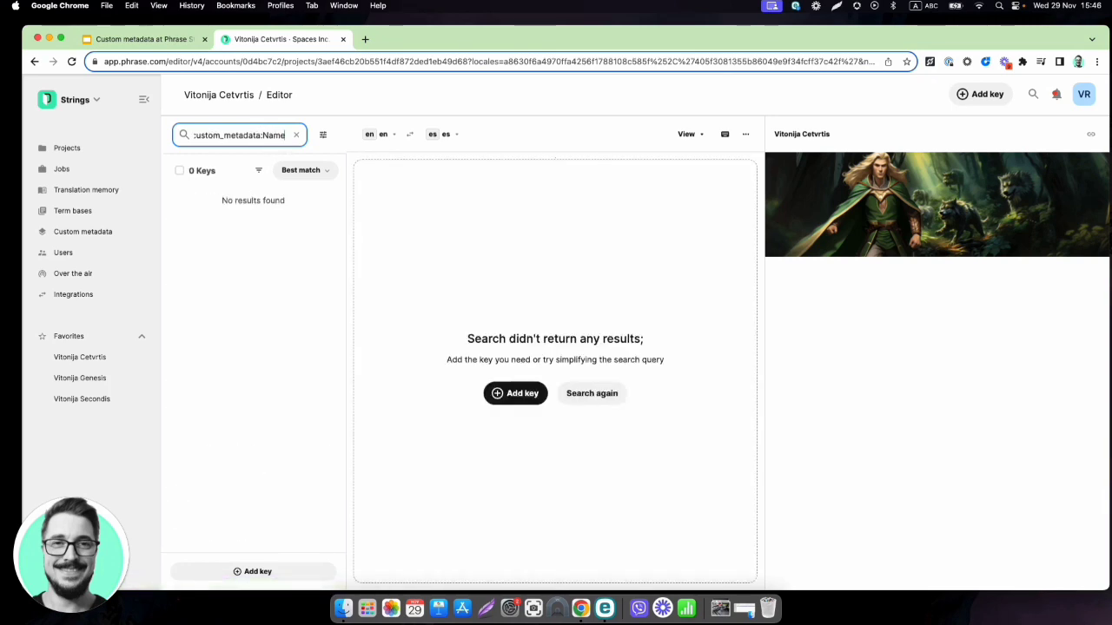
text(=)
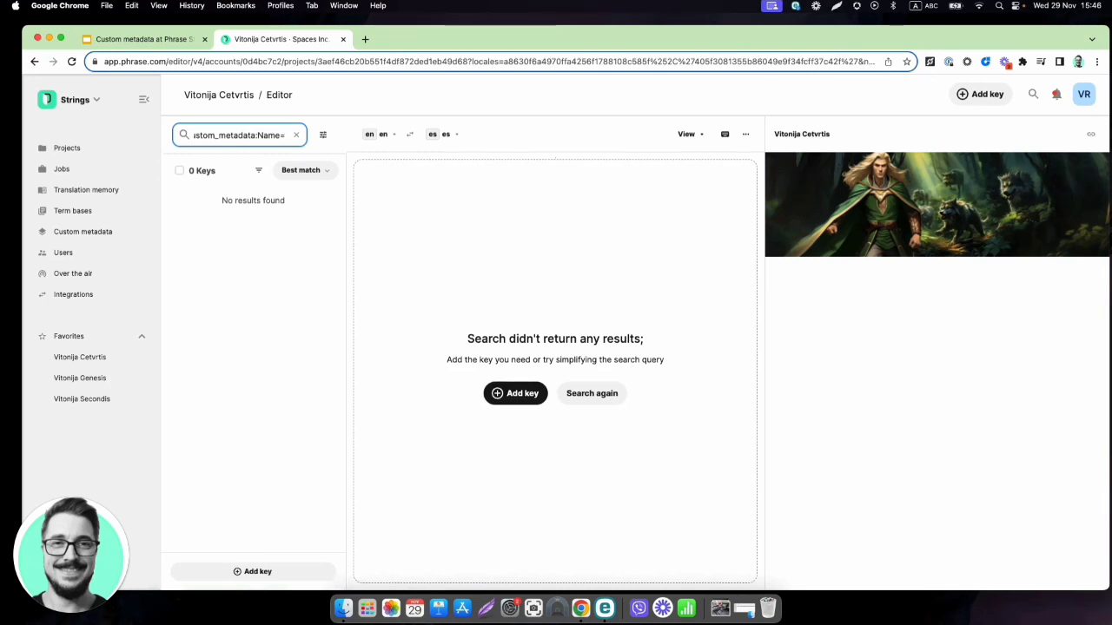
text(Super)
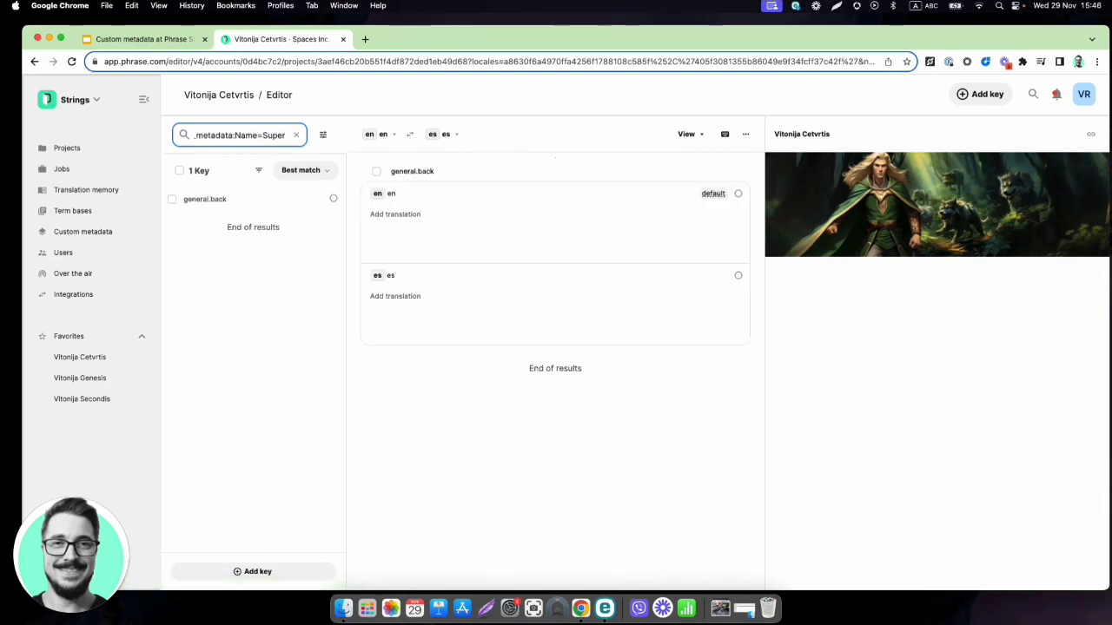
click(271, 198)
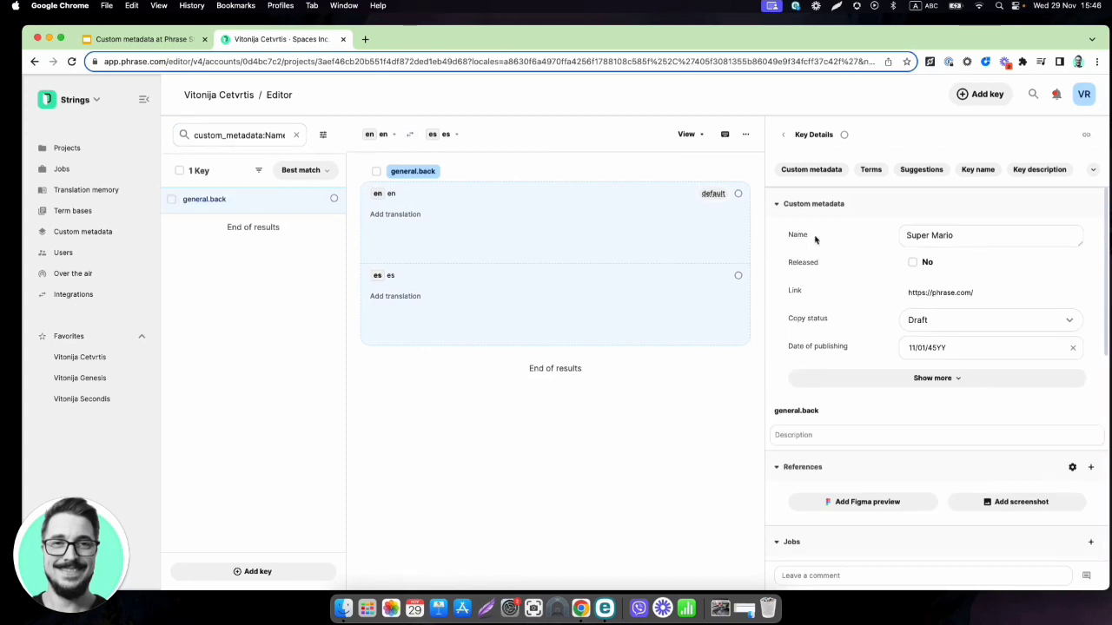
Check general.back's Name value Super Mario, then bring up and dismiss the global search
click(938, 235)
click(603, 228)
click(972, 238)
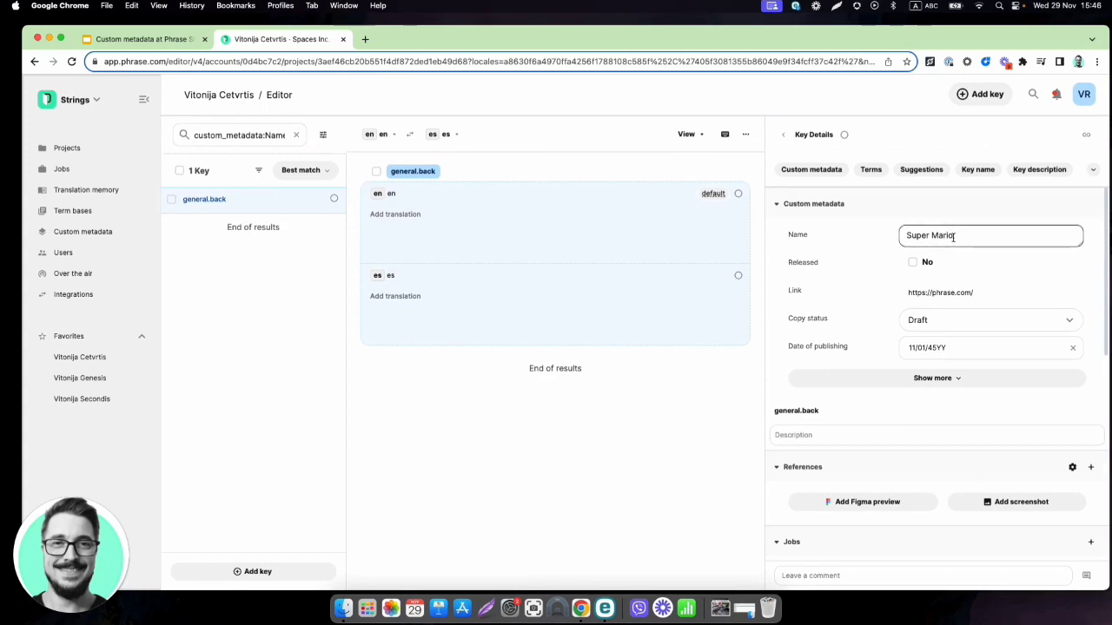
click(943, 117)
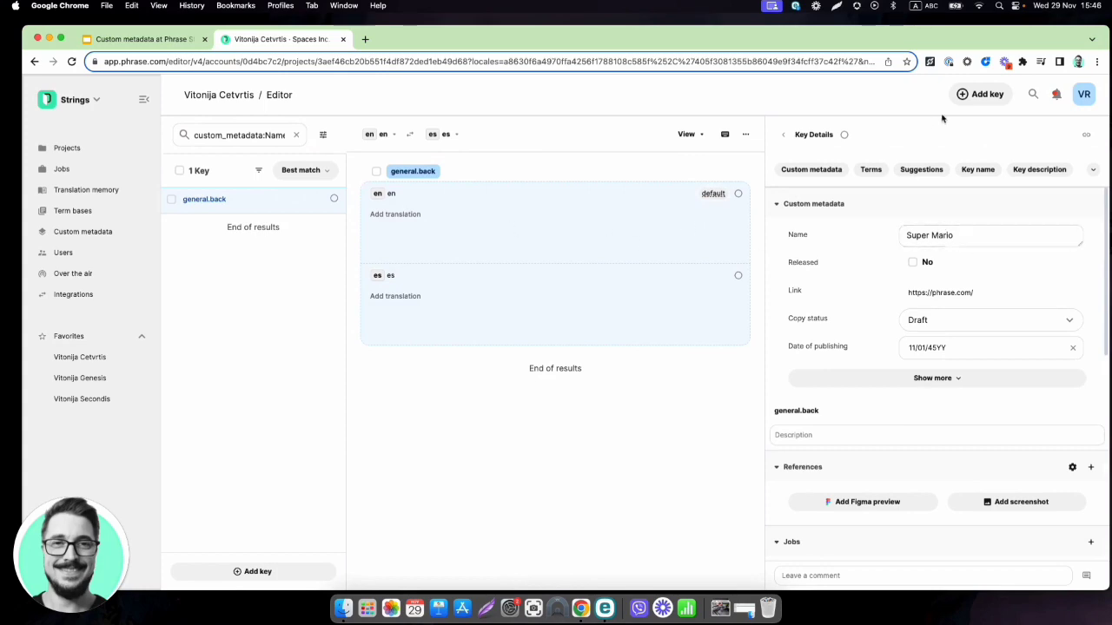
click(1032, 95)
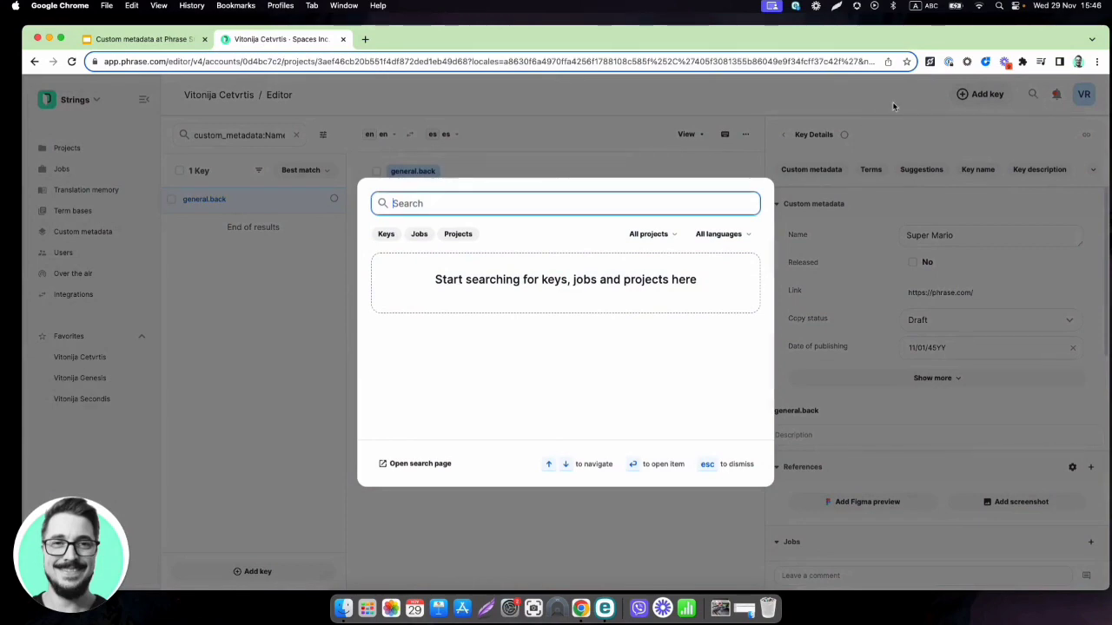
click(893, 105)
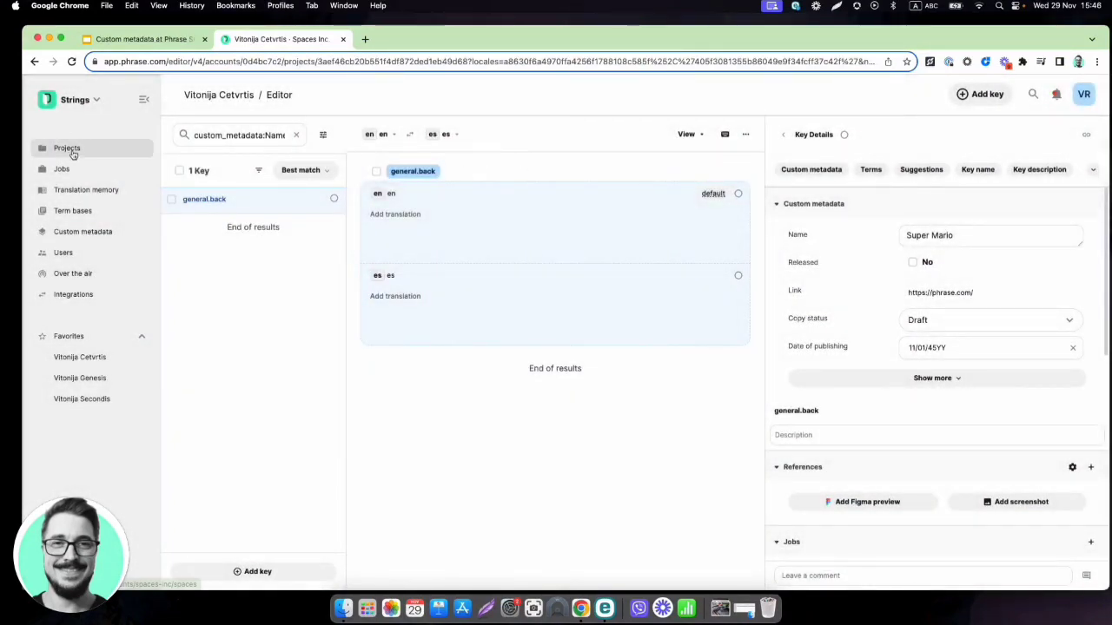
Select the en language on the project's Languages page and start an export
click(75, 152)
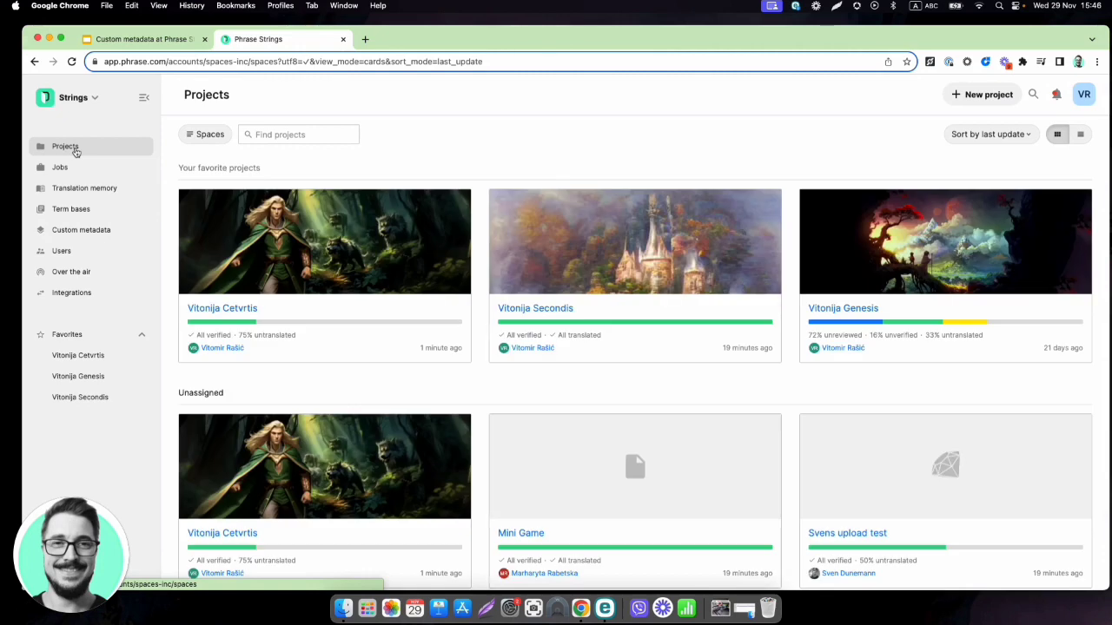
mouse_move(295, 295)
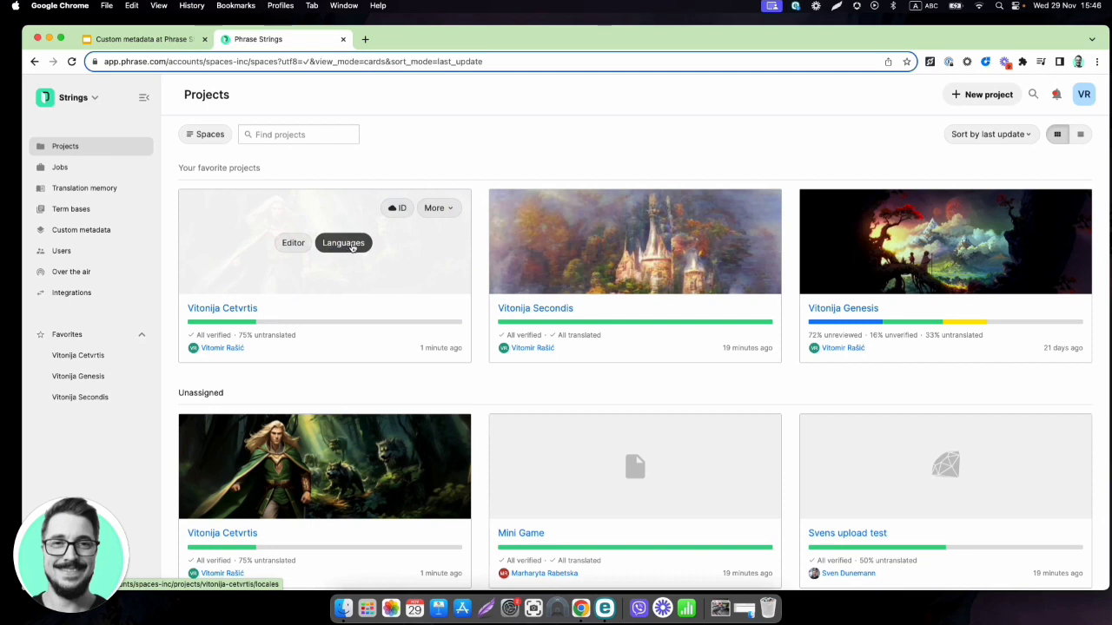
click(343, 243)
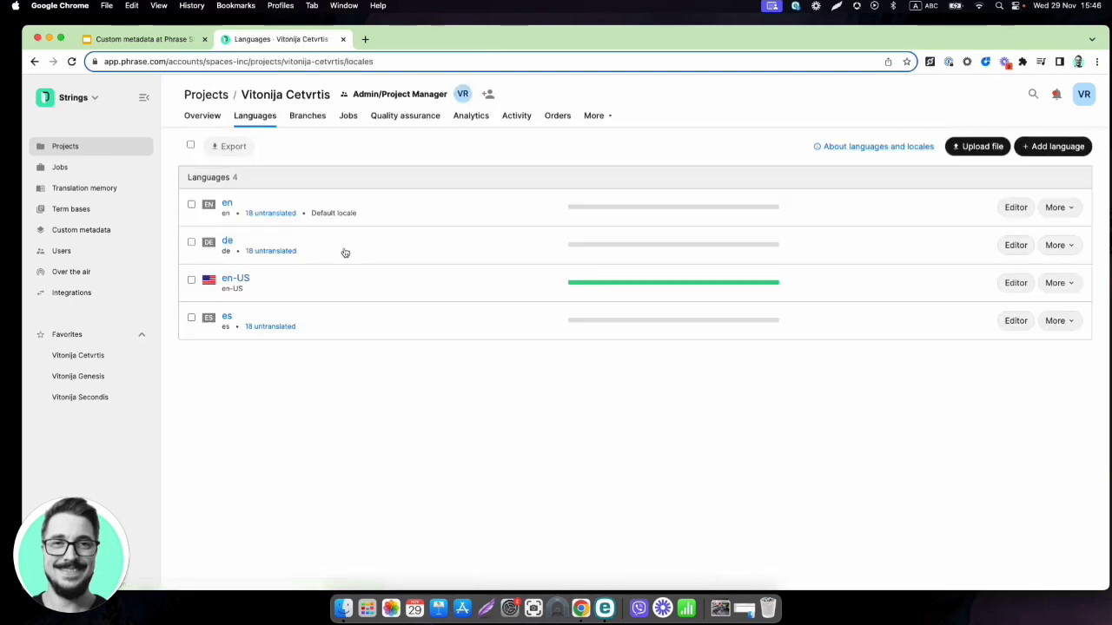
click(191, 204)
click(232, 147)
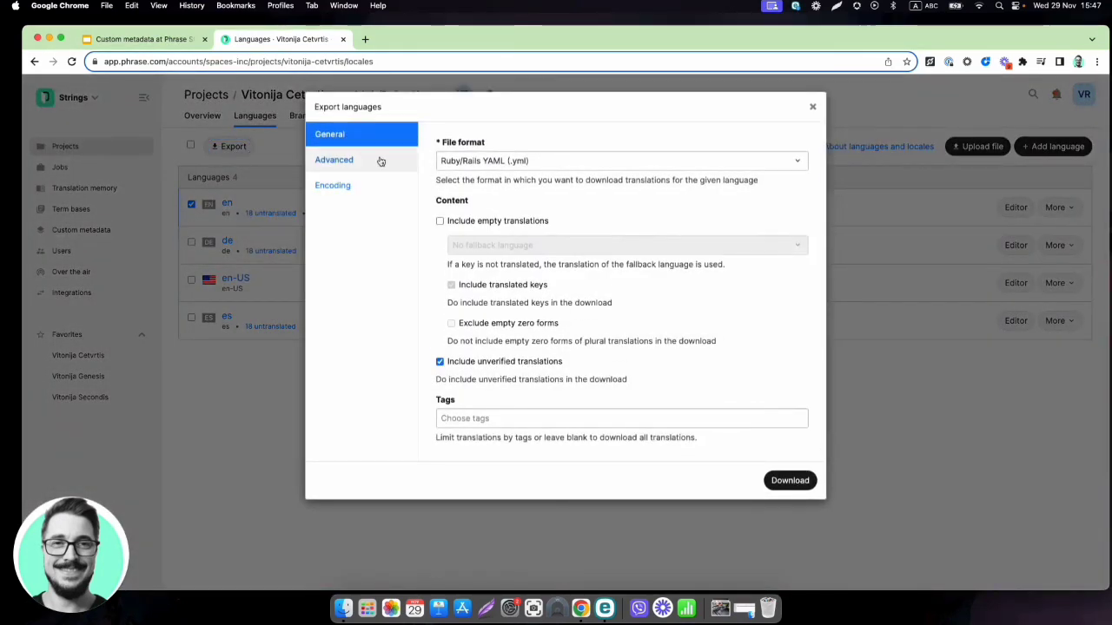
Set the export file format to Excel XLSX (.xlsx)
click(559, 161)
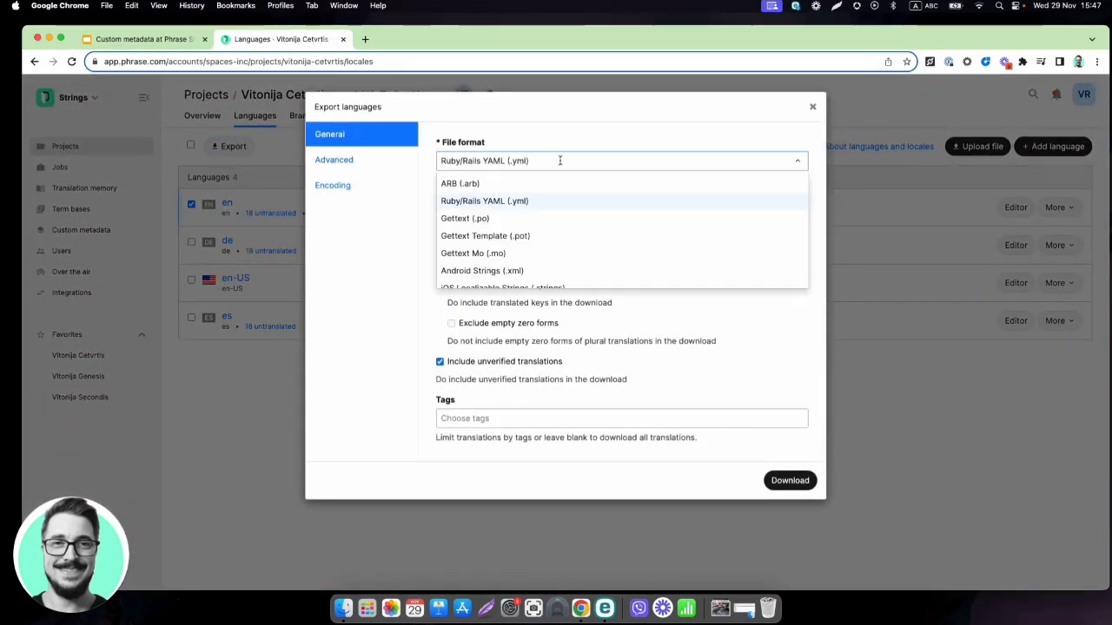
text(xl)
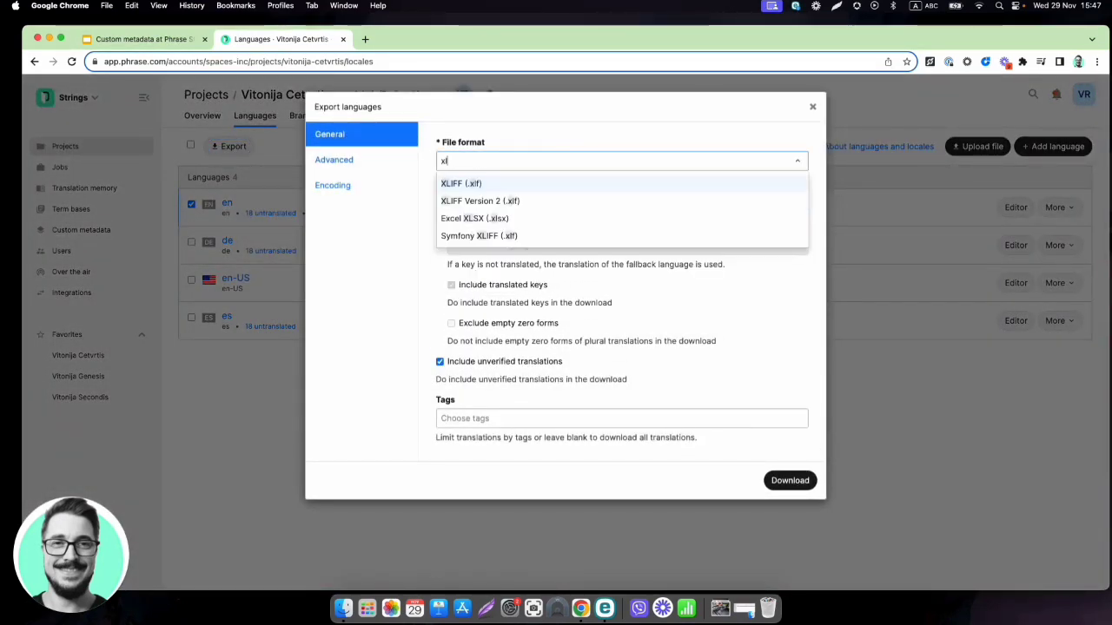
click(511, 218)
scroll(551, 327, down, 4)
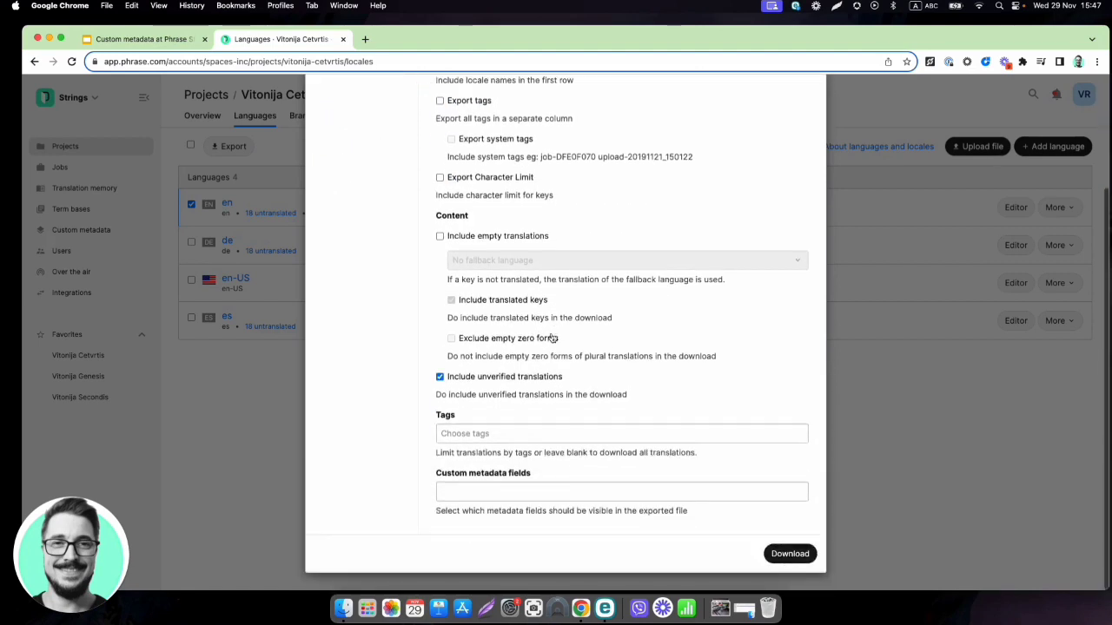
Include Name, Released, Link, Copy status and Date of publishing custom metadata fields
click(564, 491)
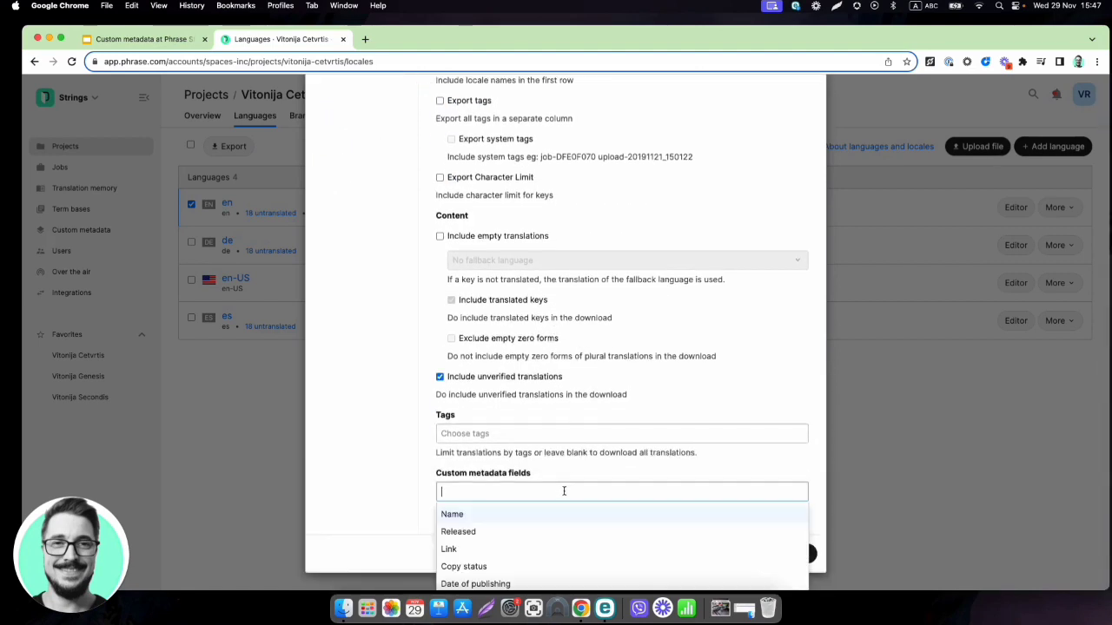
click(495, 515)
click(491, 519)
click(489, 519)
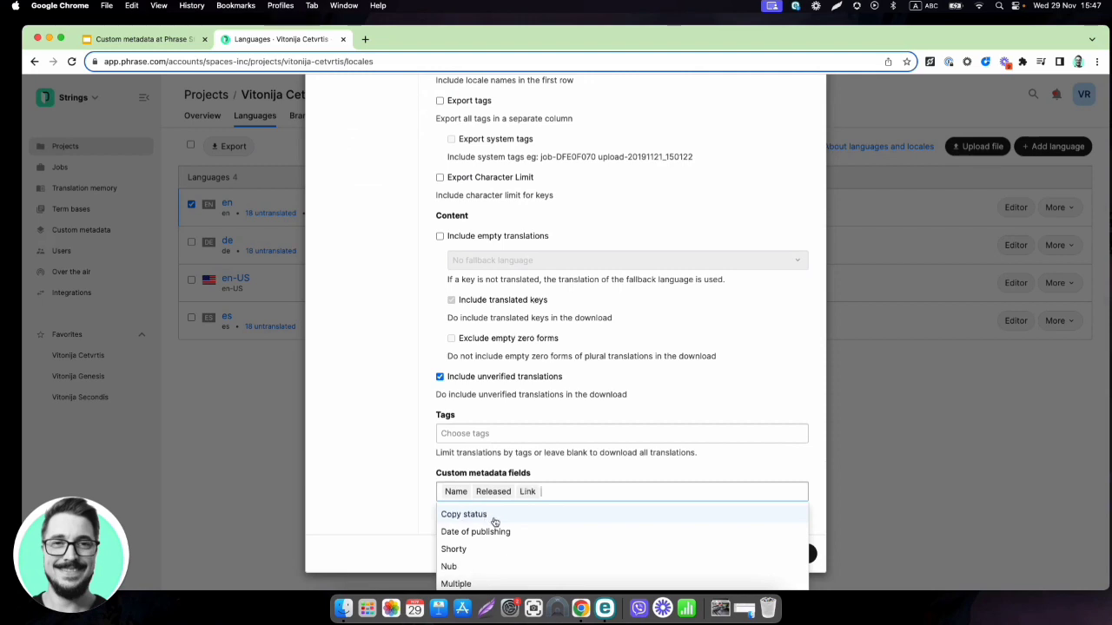
click(495, 522)
click(498, 521)
click(389, 503)
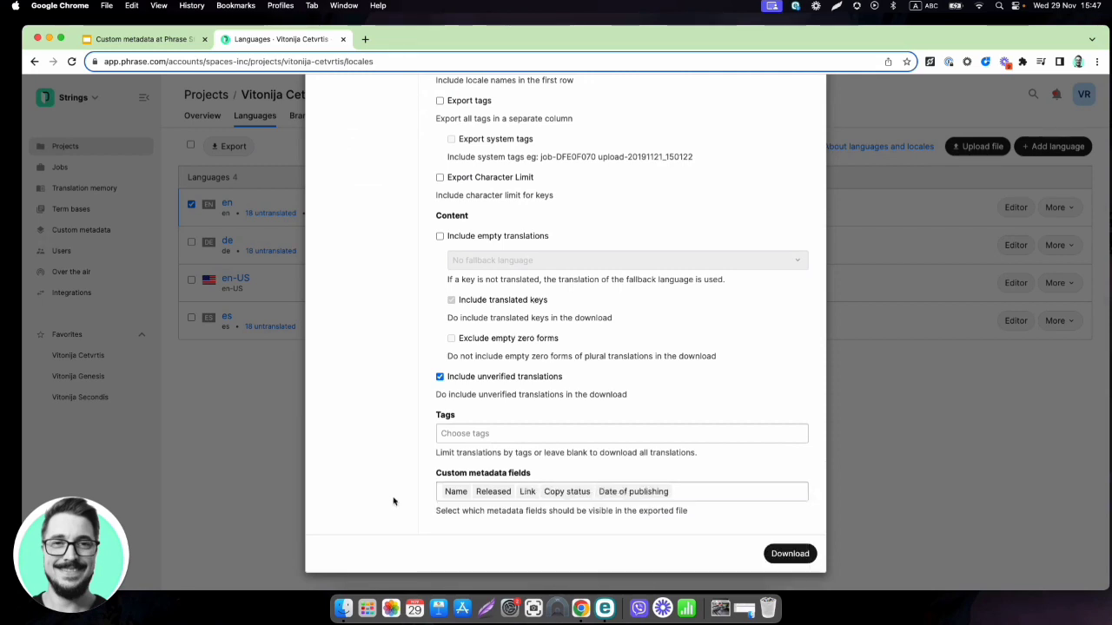
scroll(453, 483, up, 10)
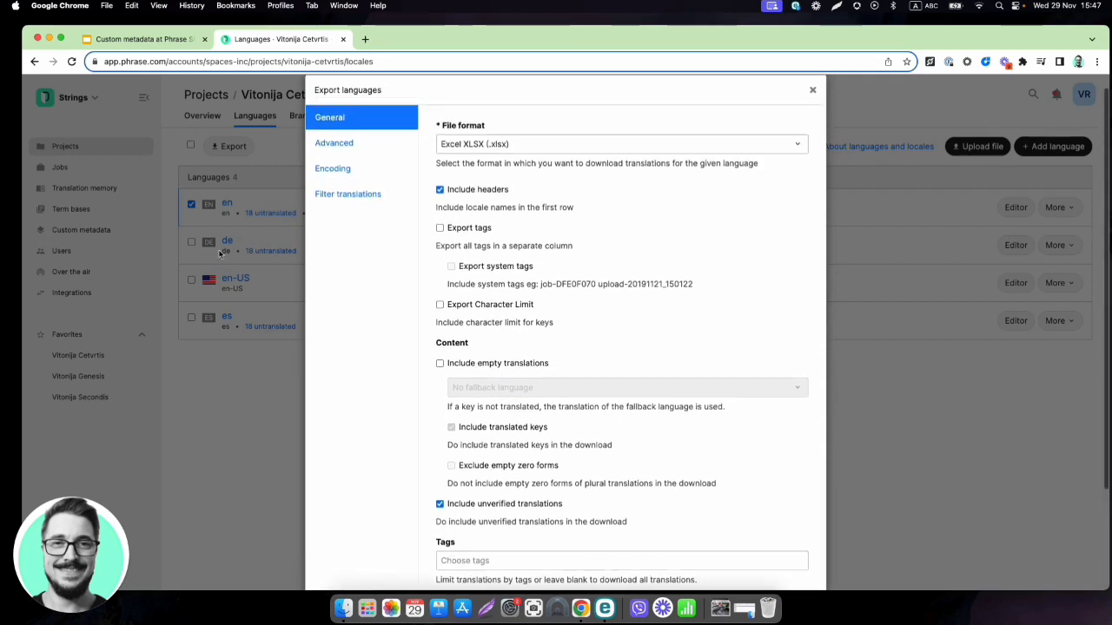
click(347, 199)
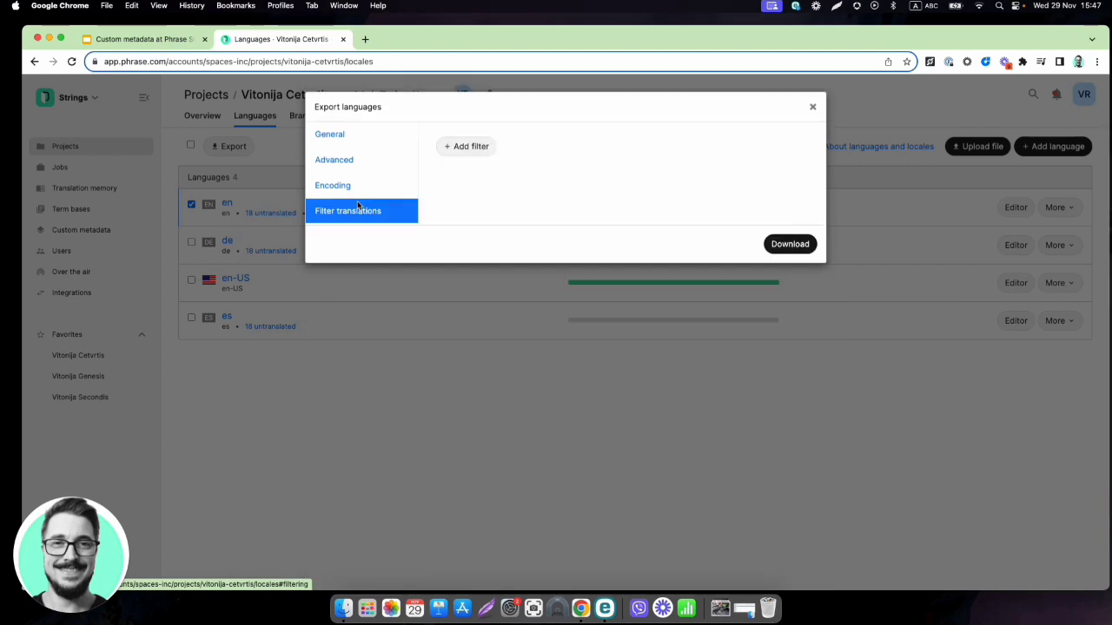
Add a Name = Super Mario translation filter and download the export as en.xlsx
click(463, 146)
click(564, 148)
click(491, 171)
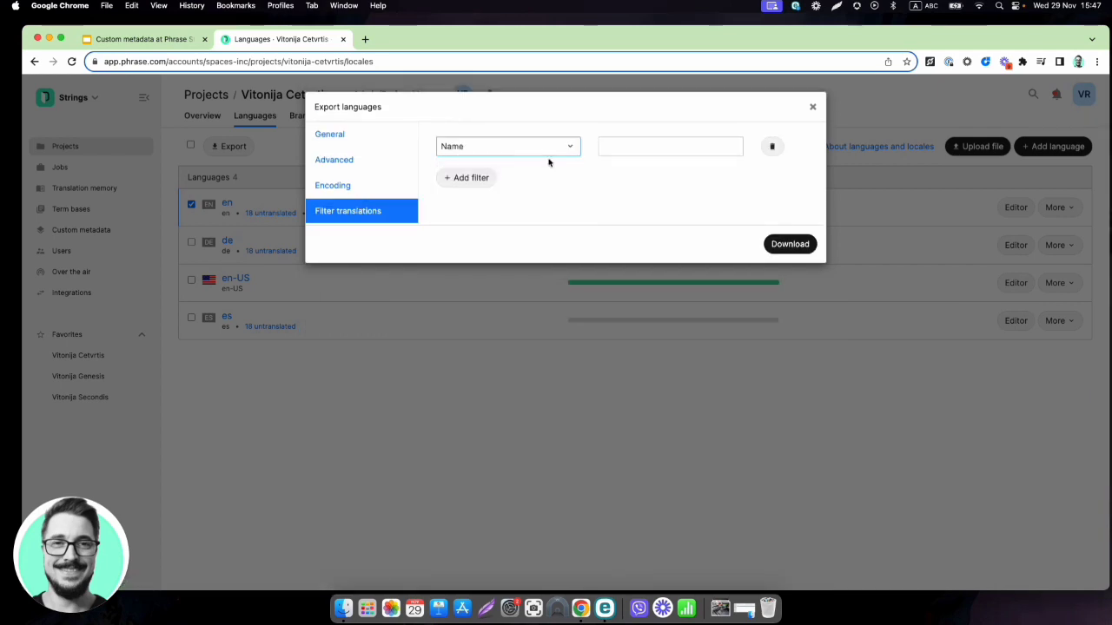
click(657, 148)
text(Super)
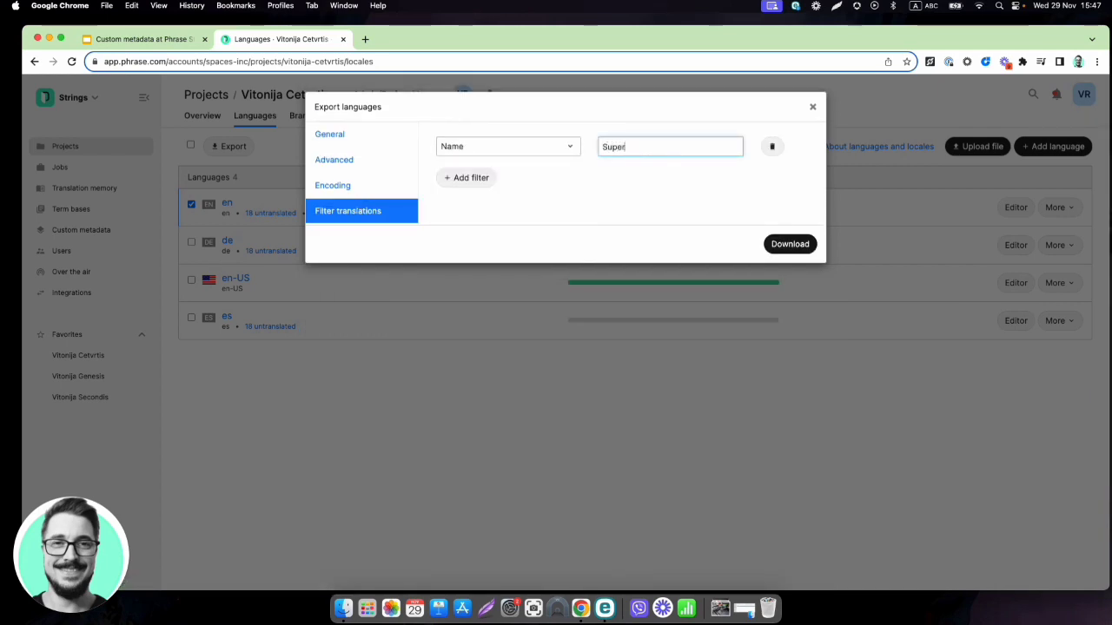
text( Mario)
click(797, 244)
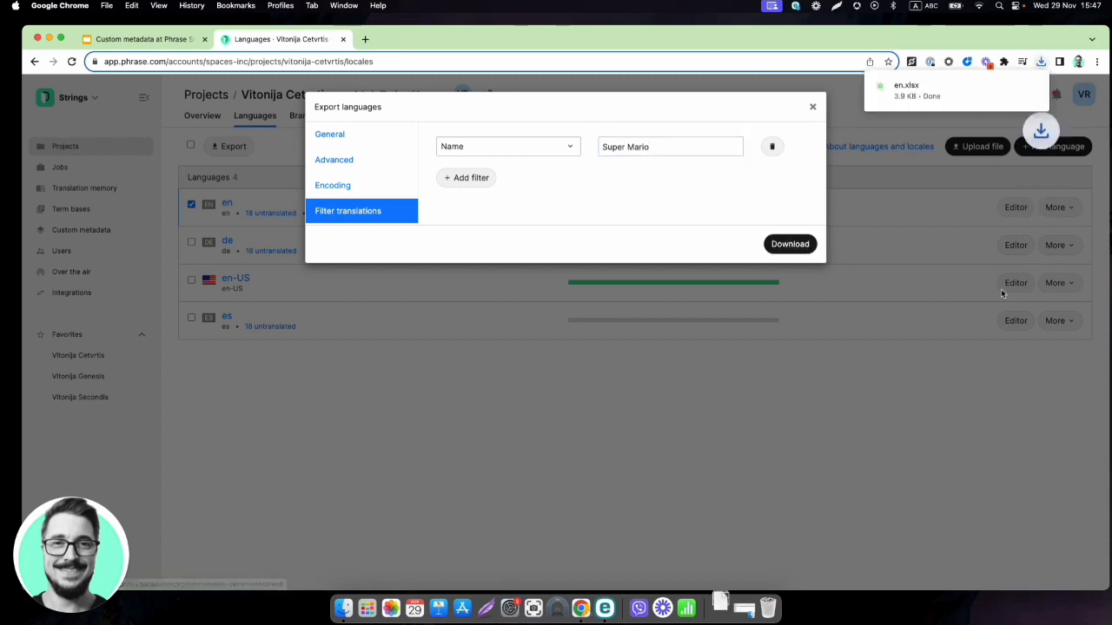